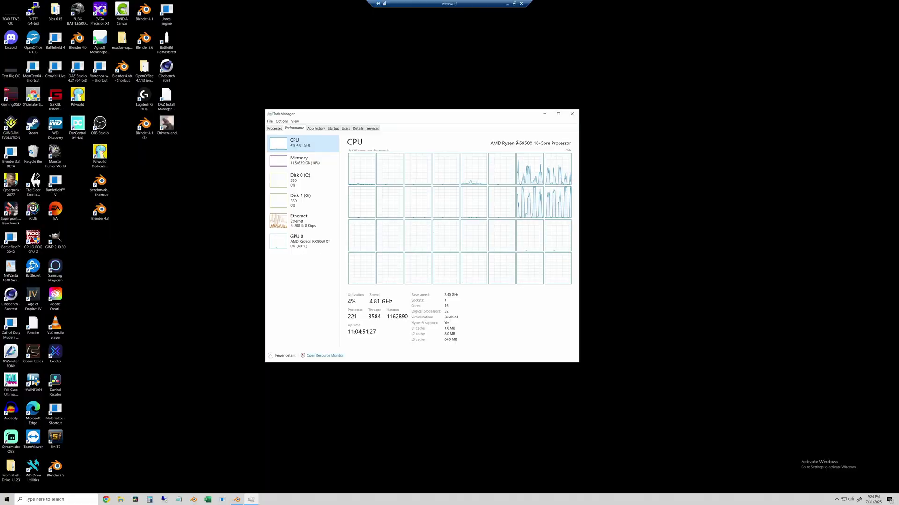
Check memory usage, then bring up the GPU 0 (RX 9060 XT) usage graphs in Task Manager
left_click(304, 160)
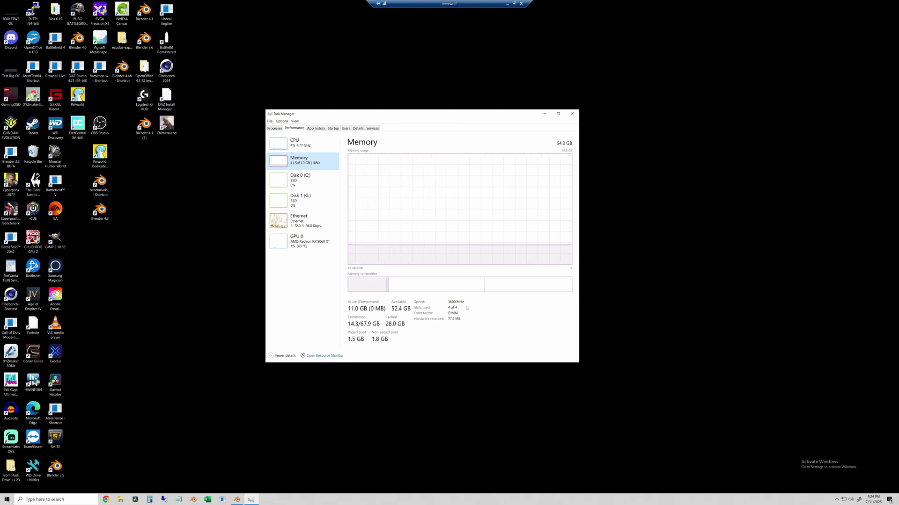
key("End")
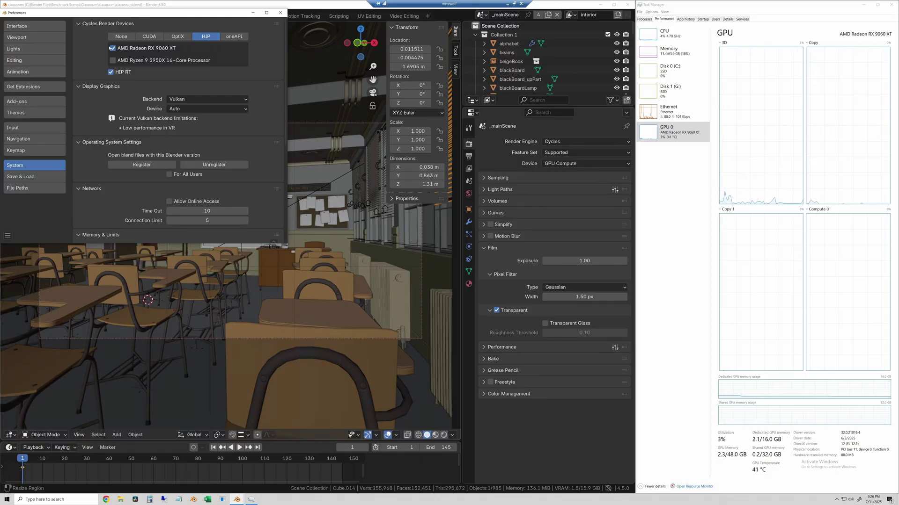
Render the classroom, barbershop and next benchmark scene with Cycles HIP on the RX 9060 XT
left_click(280, 13)
left_click(54, 15)
left_click(55, 24)
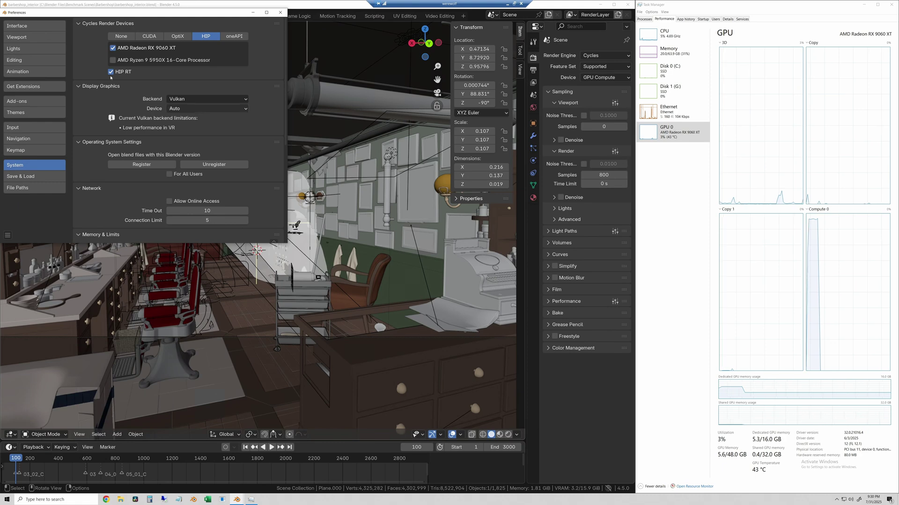
key("F12")
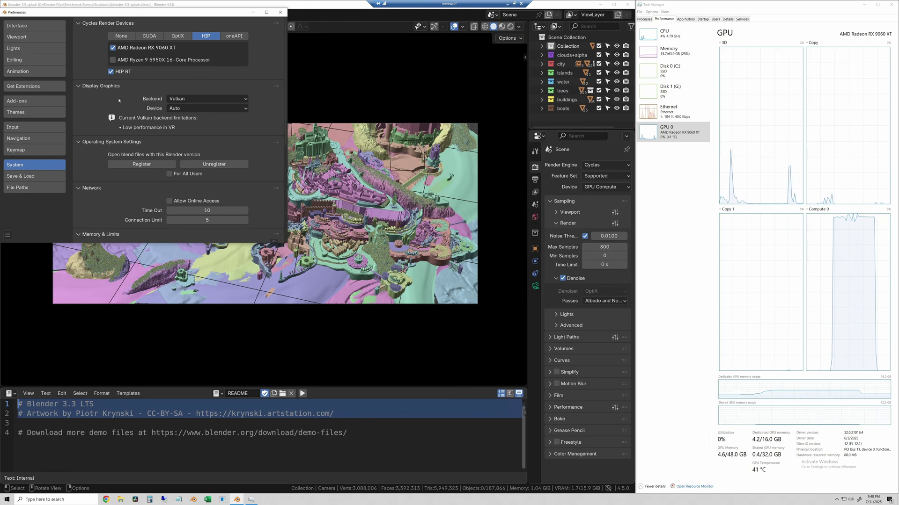
key("F12")
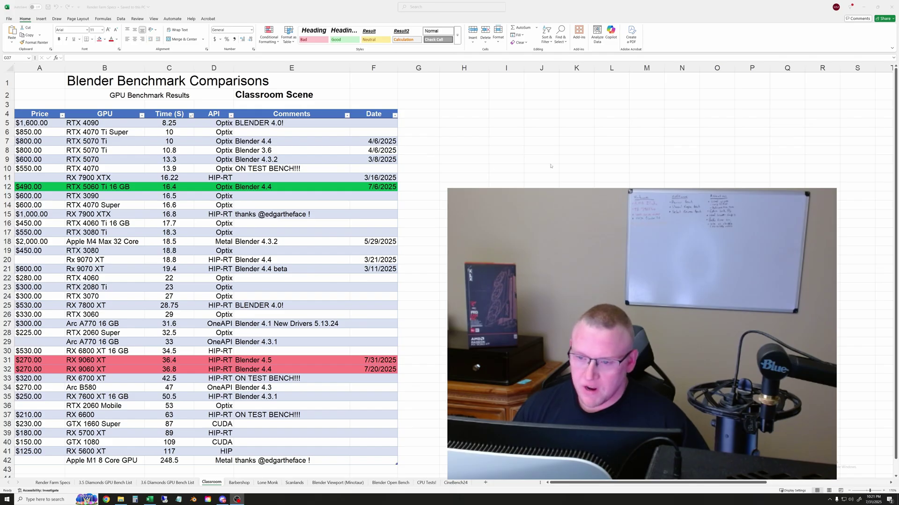
key("alt+Tab")
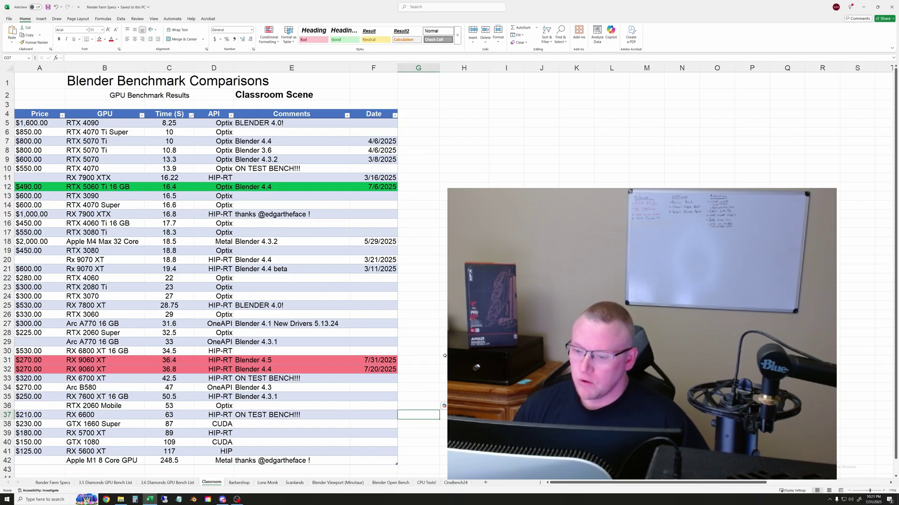
left_click(418, 359)
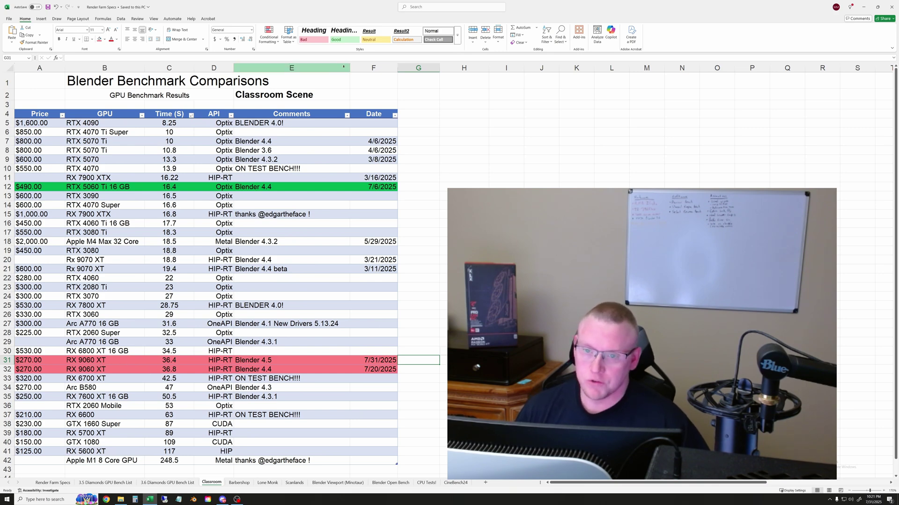
left_click(442, 223)
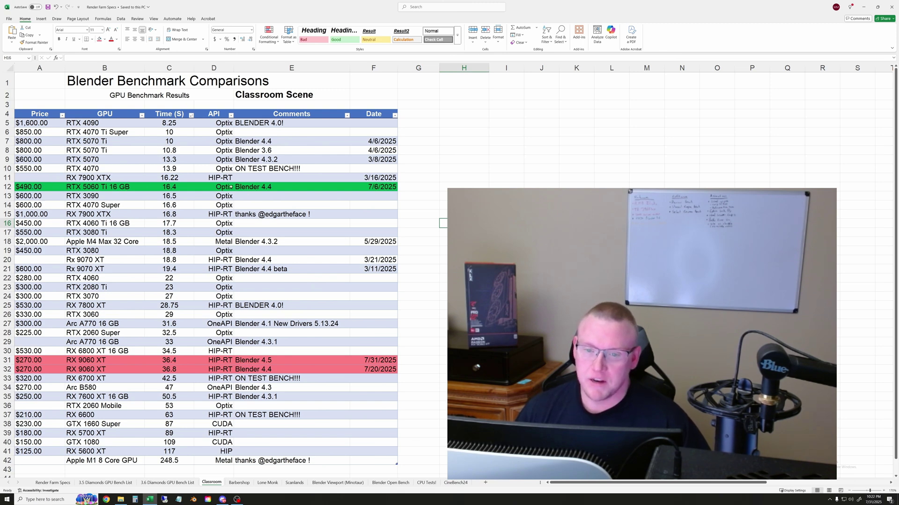
left_click(263, 190)
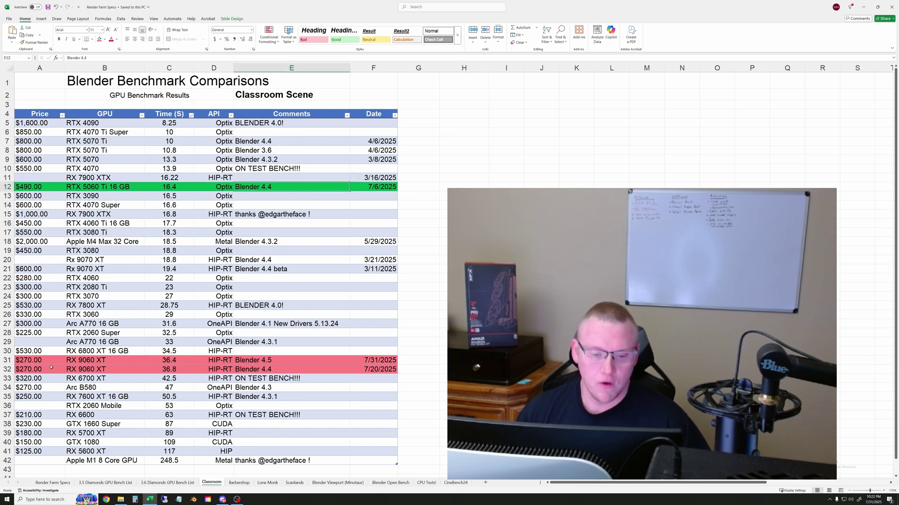
left_click_drag(36, 360, 373, 369)
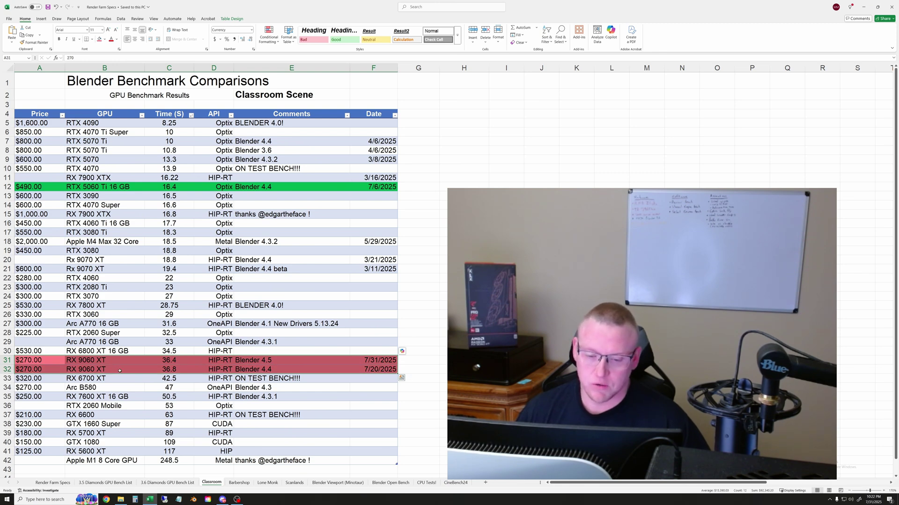
left_click(443, 415)
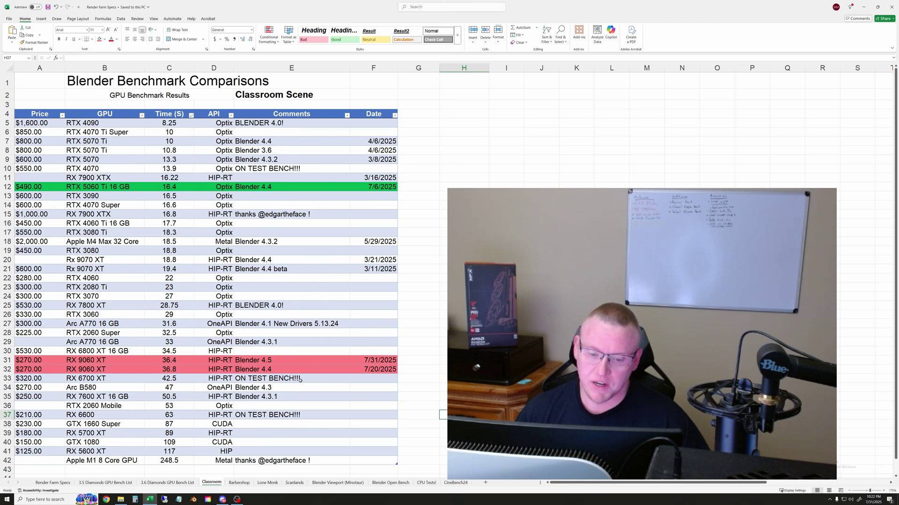
left_click(418, 369)
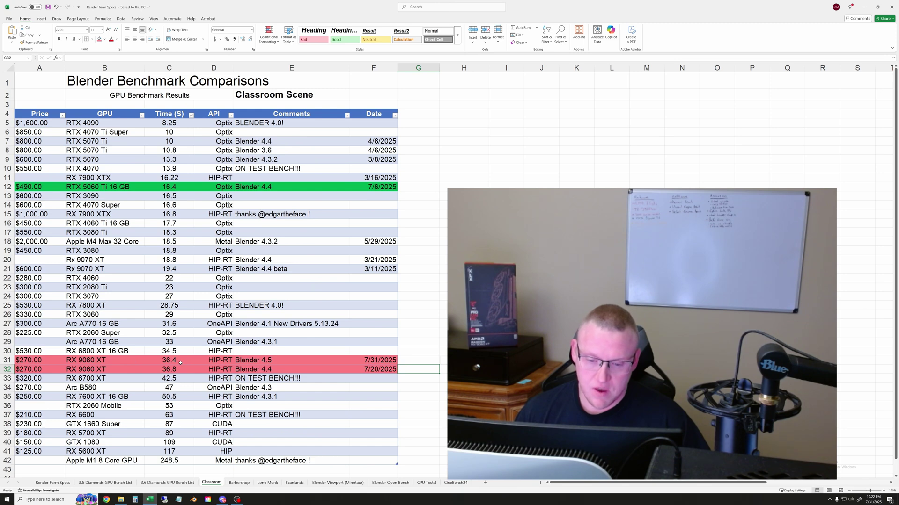
left_click_drag(180, 363, 178, 370)
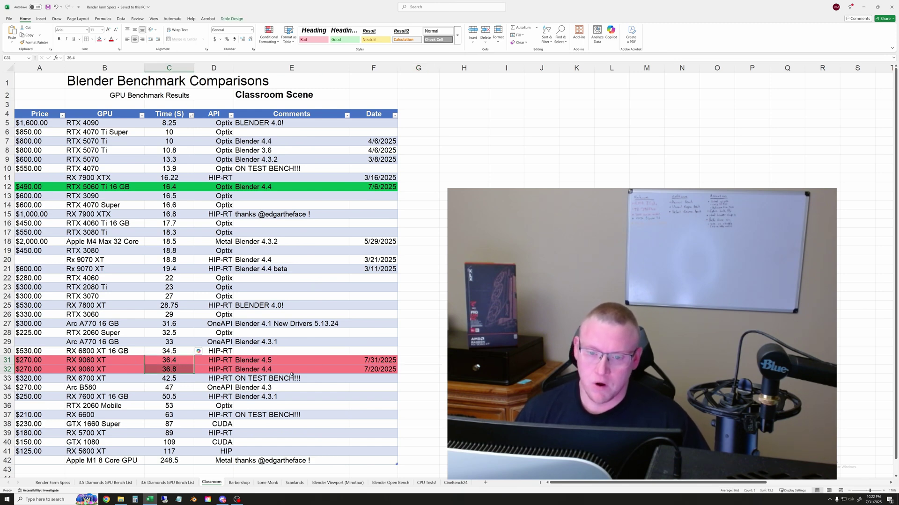
left_click(418, 378)
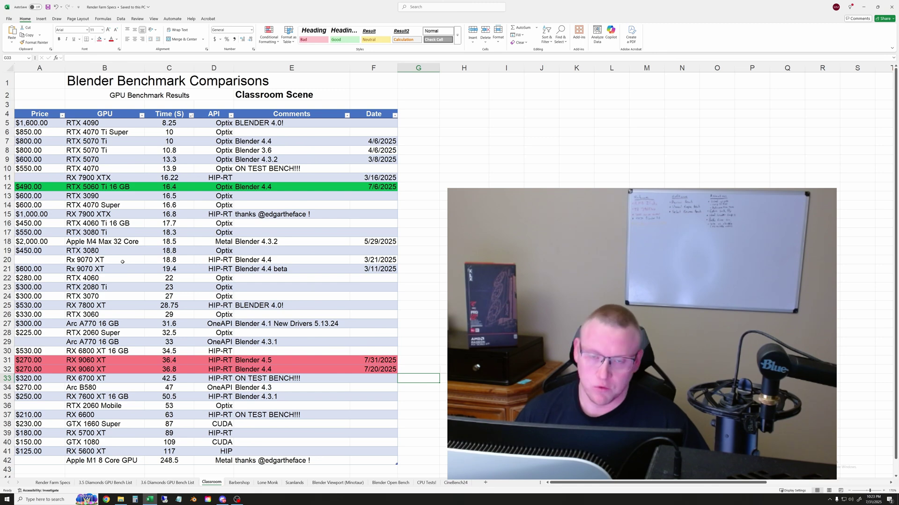
key("Up")
key("Left")
key("Left")
key("Left")
key("Left")
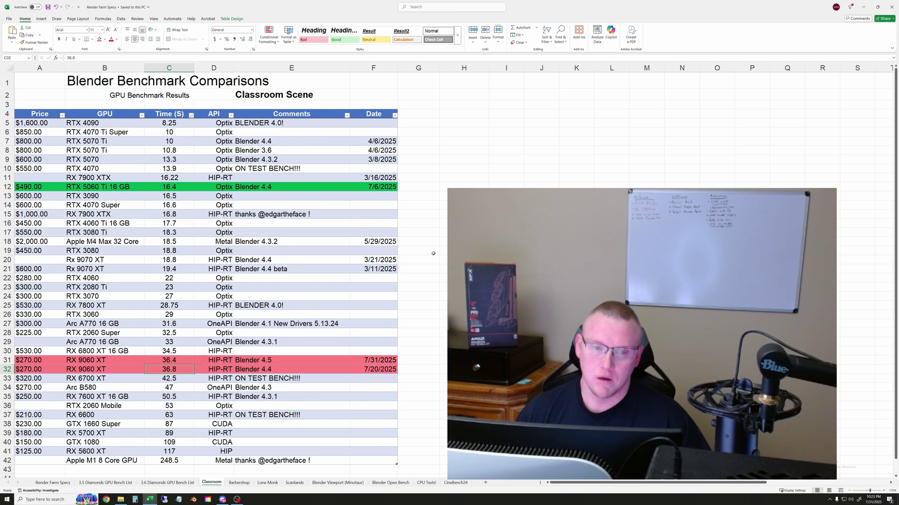
key("Up")
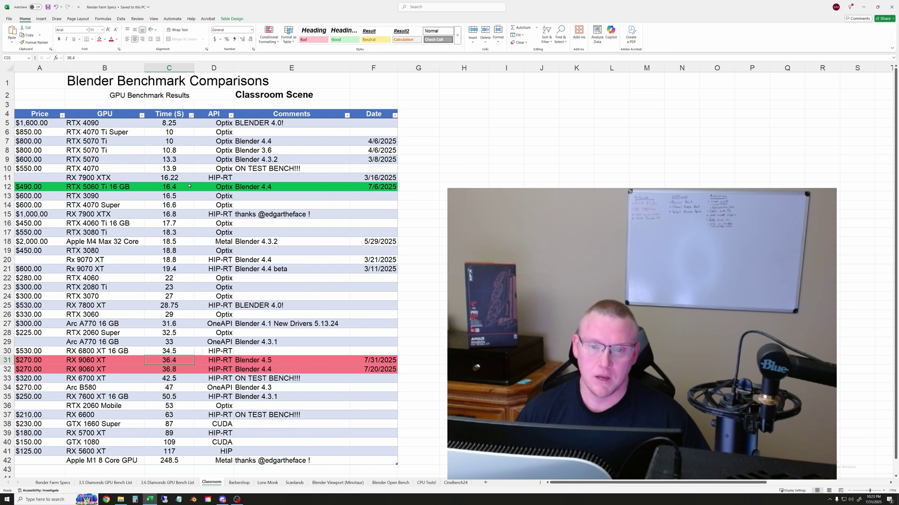
On the Barbershop sheet, compare the RX 9060 XT's 175 s with the RX 9070 XT and RTX 5060 Ti 16 GB rows
left_click(242, 484)
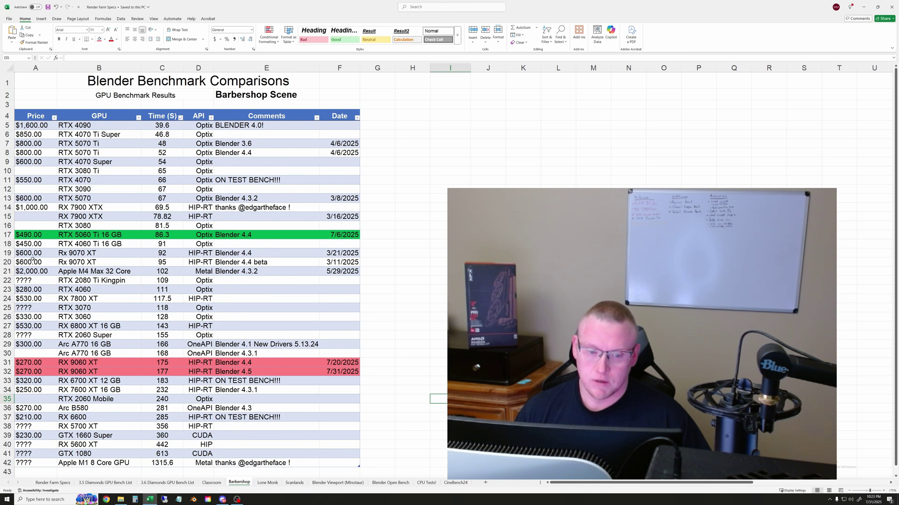
left_click_drag(31, 256, 350, 255)
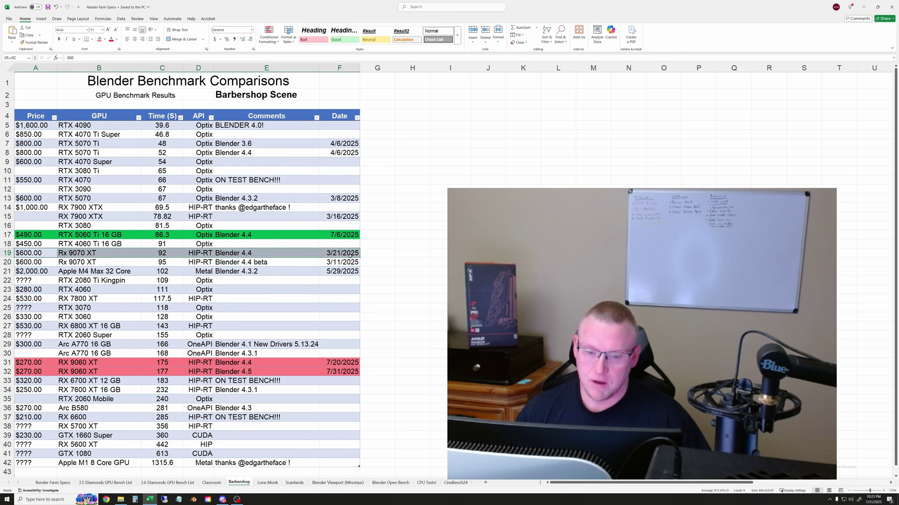
left_click(174, 365)
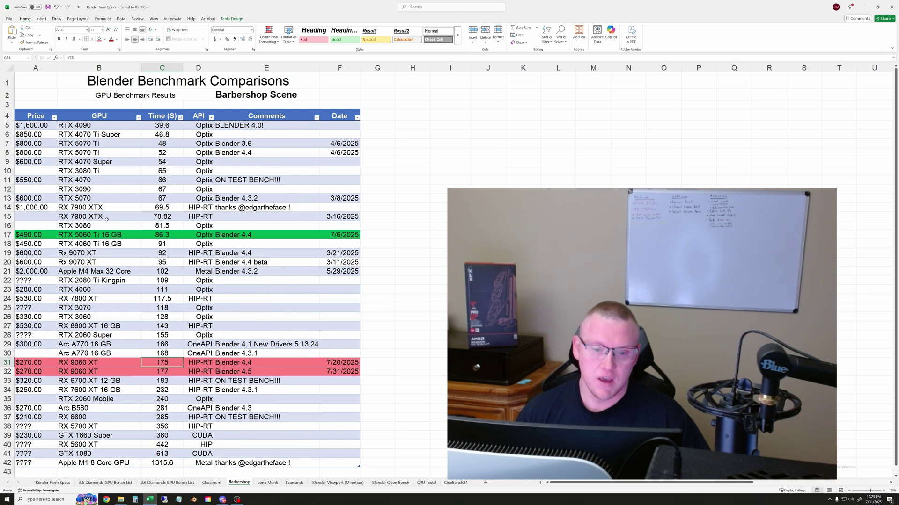
left_click(81, 236)
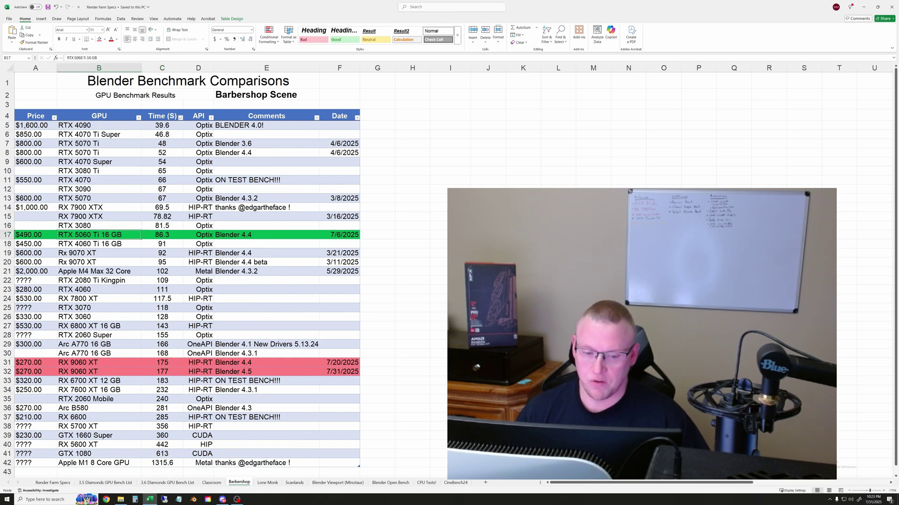
left_click(412, 327)
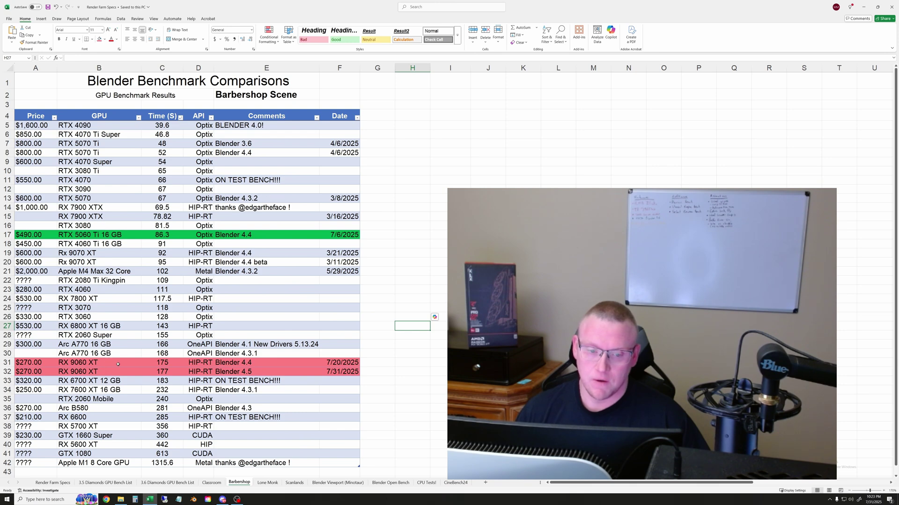
Recheck the RX 9060 XT's 175 s Barbershop time and name cell, then go to the Lone Monk sheet
left_click(379, 344)
left_click(381, 363)
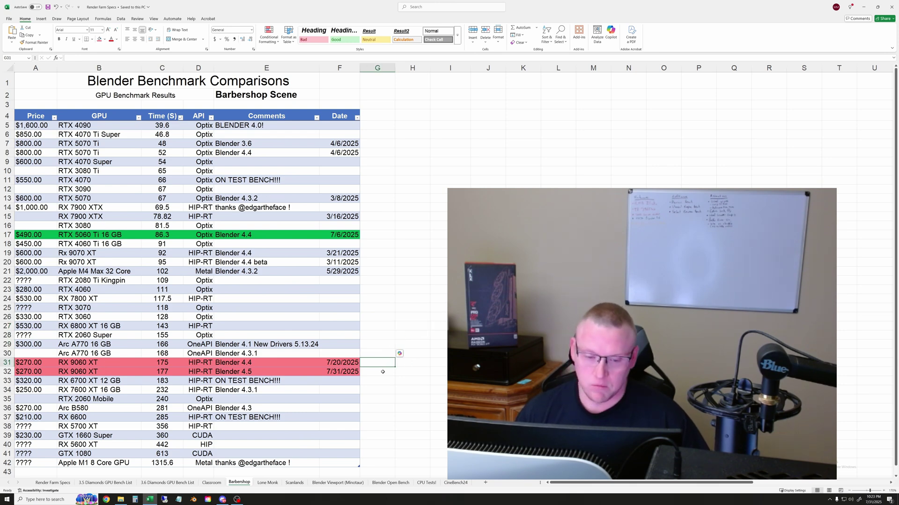
key("Down")
key("Down")
key("Down")
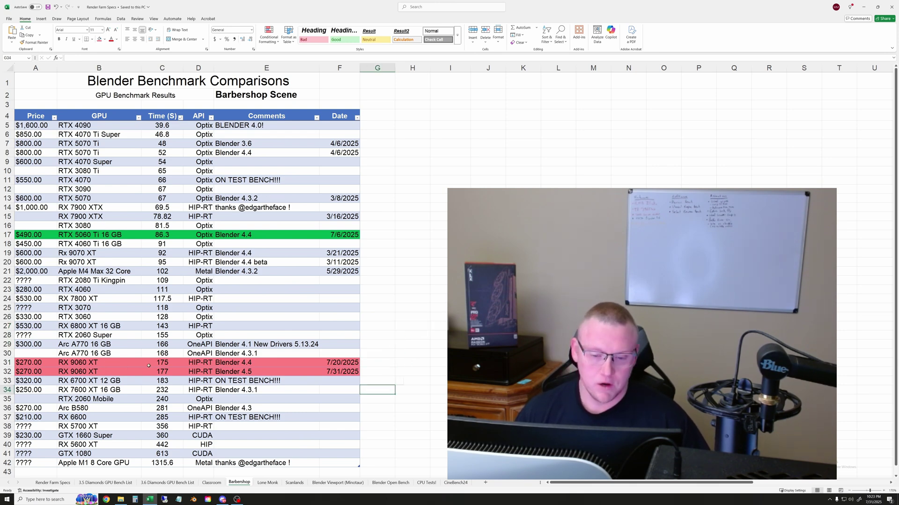
left_click(175, 365)
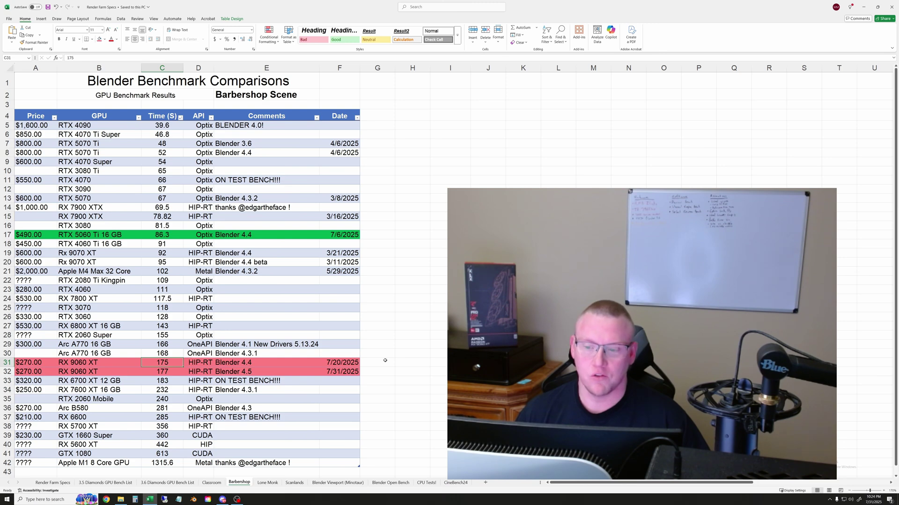
left_click(385, 360)
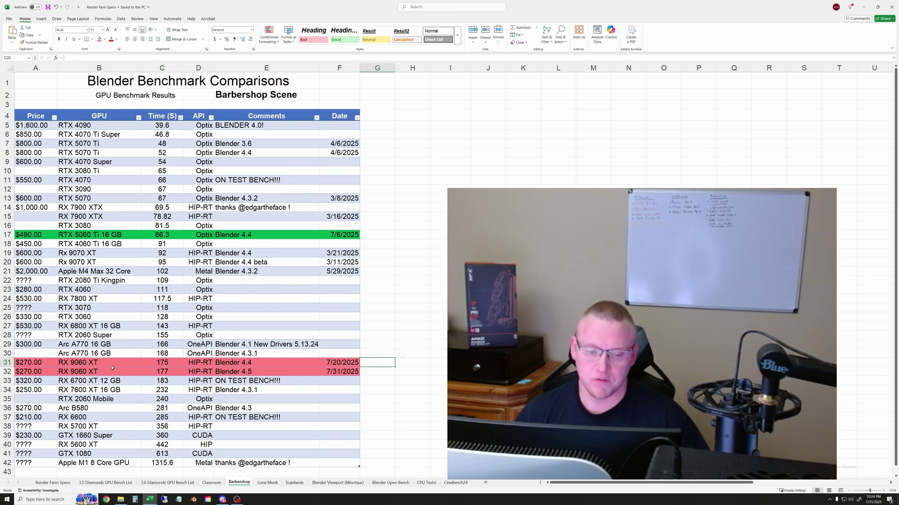
left_click(71, 362)
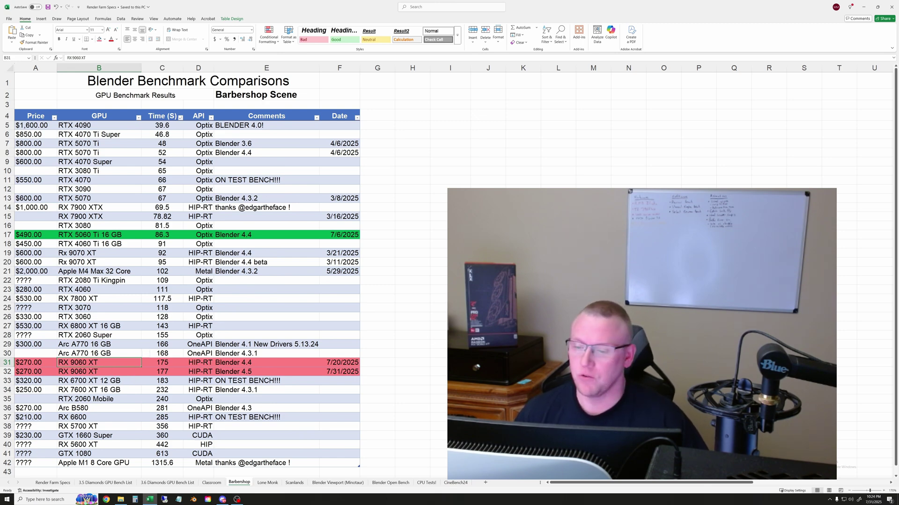
left_click(382, 374)
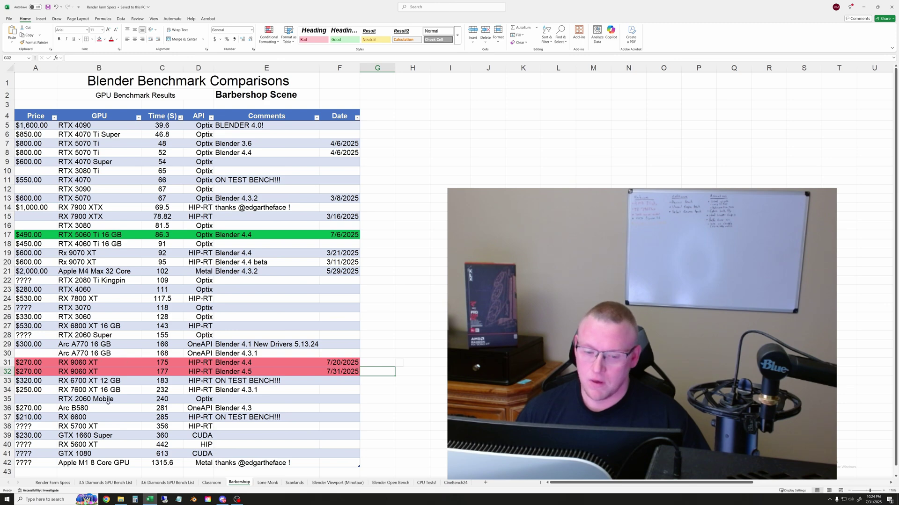
left_click(266, 483)
left_click(412, 433)
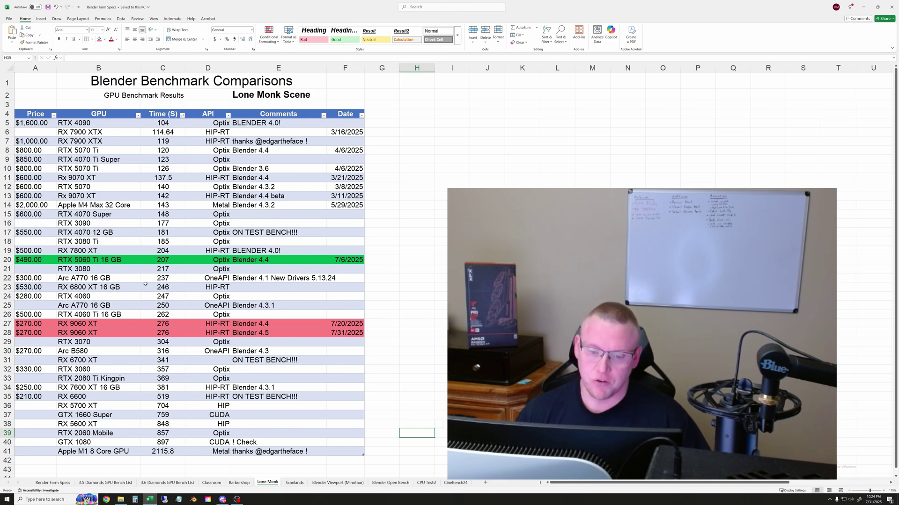
Compare the RX 9060 XT's 276 s Lone Monk time against the RTX 5060 Ti 16 GB's 207 s
left_click(416, 305)
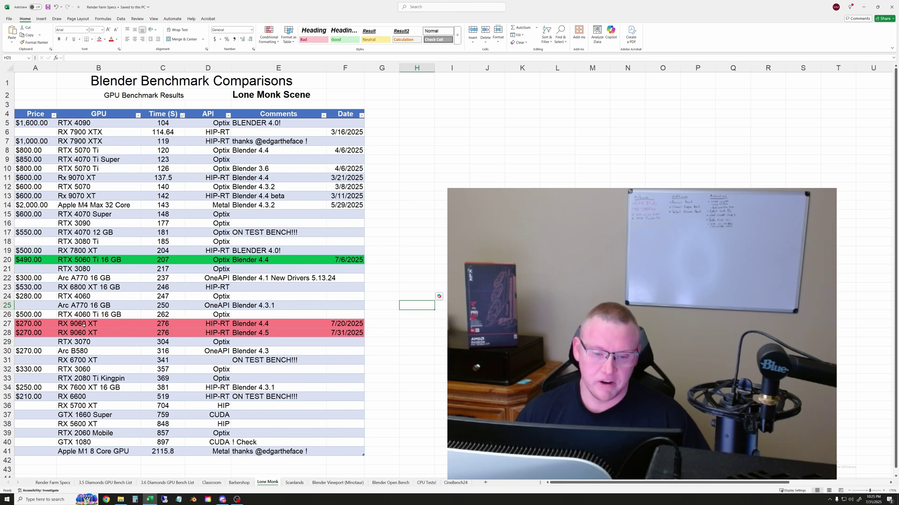
left_click(118, 324)
left_click(82, 260)
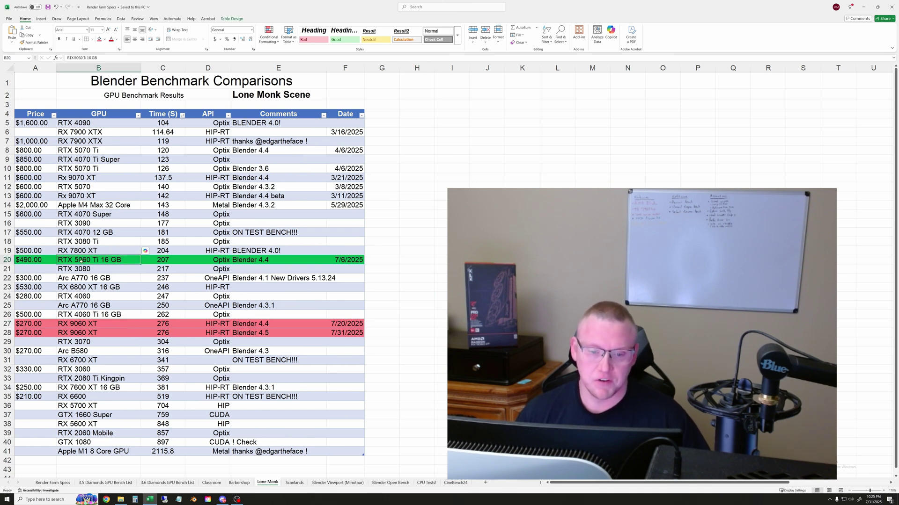
left_click(171, 328)
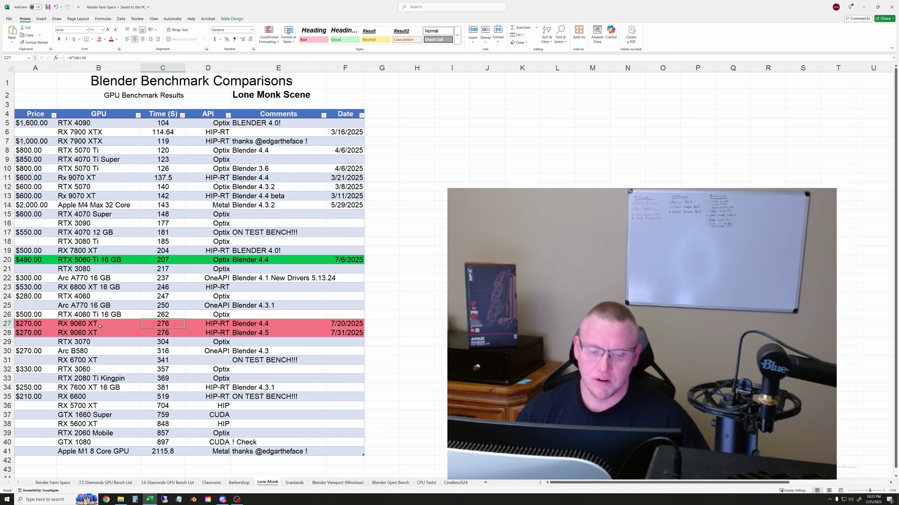
left_click(175, 261)
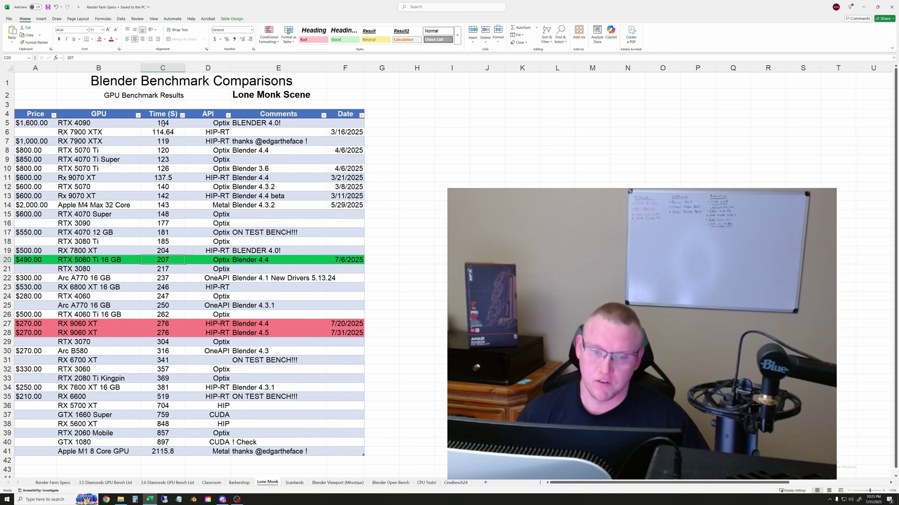
Select the RX 7900 XTX and RTX 4090 (104 s) Lone Monk entries, then clear the selection
left_click(97, 133)
left_click_drag(97, 132, 183, 133)
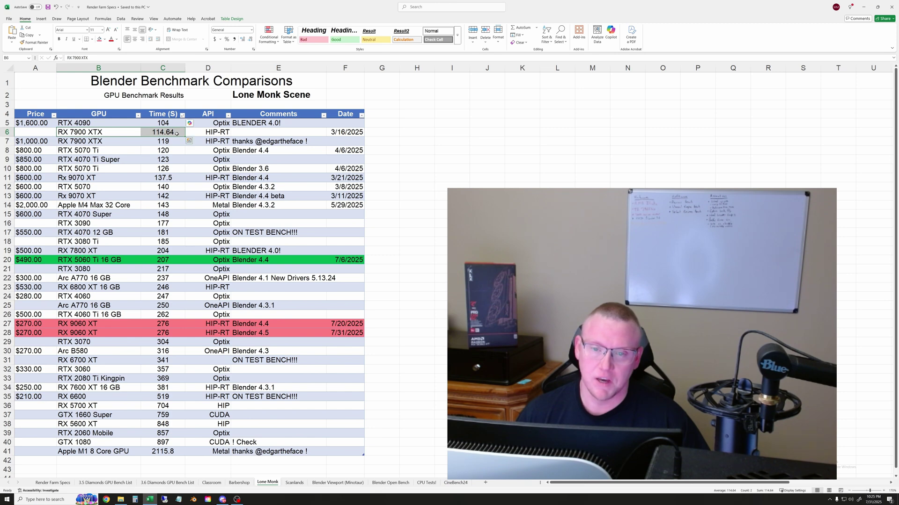
left_click(125, 123)
left_click_drag(124, 123, 162, 123)
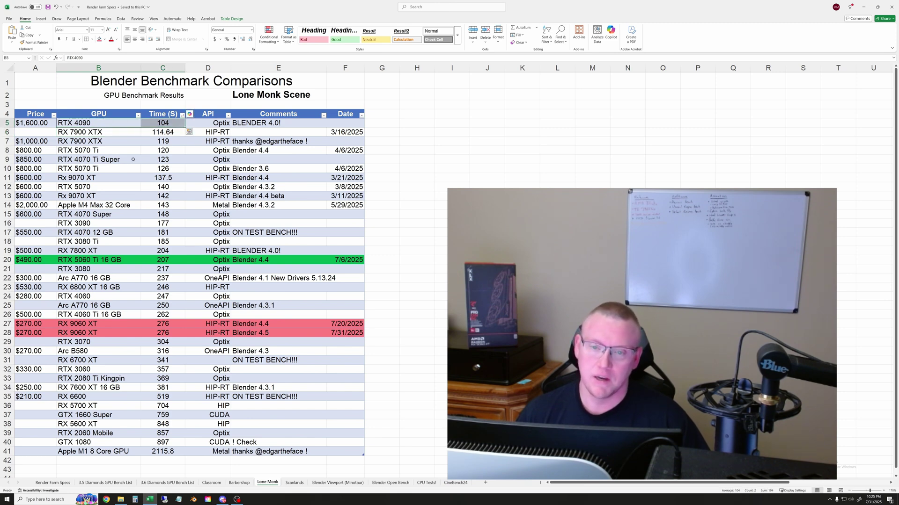
left_click(487, 232)
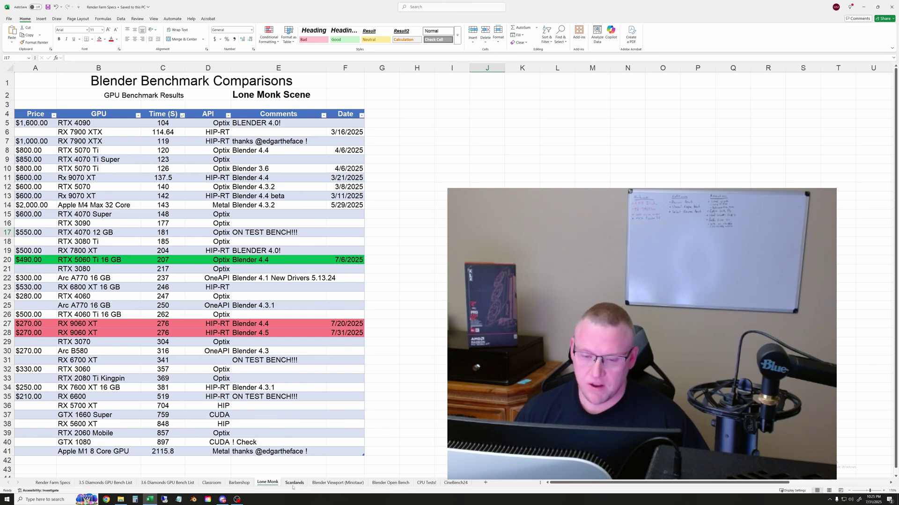
left_click(294, 483)
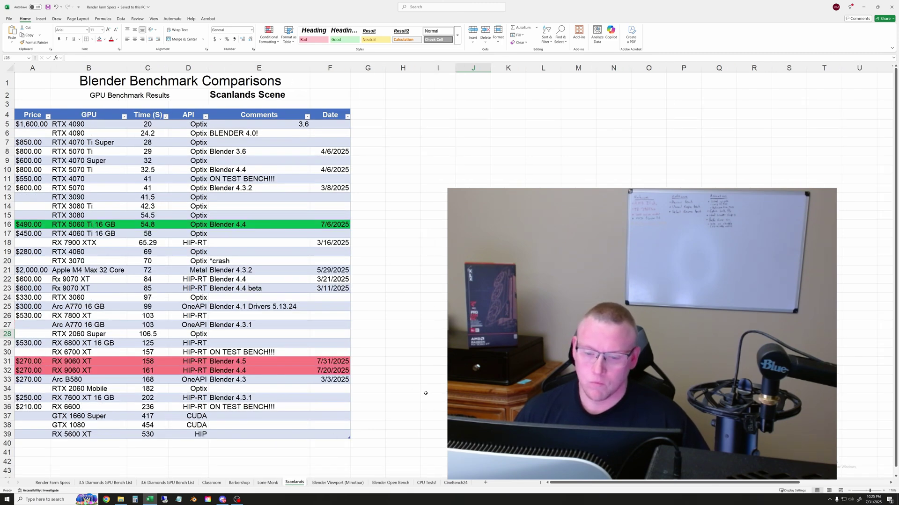
left_click(425, 392)
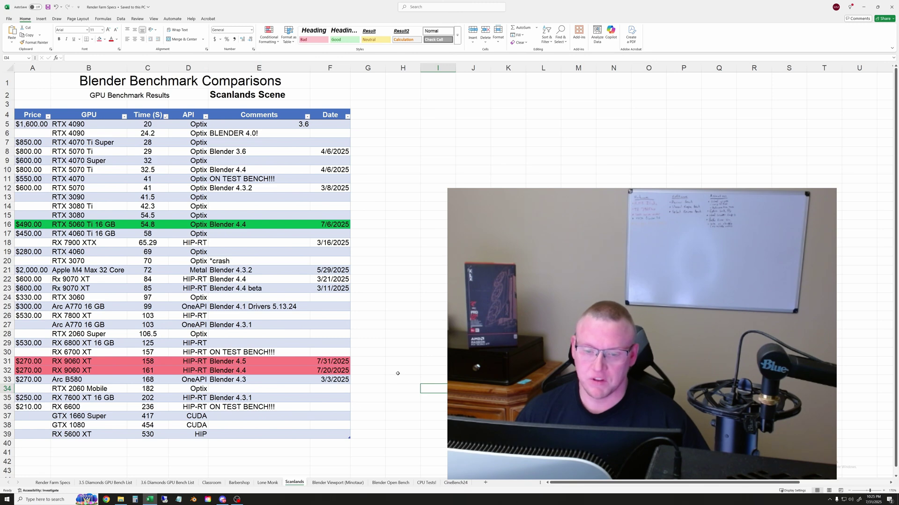
left_click(402, 325)
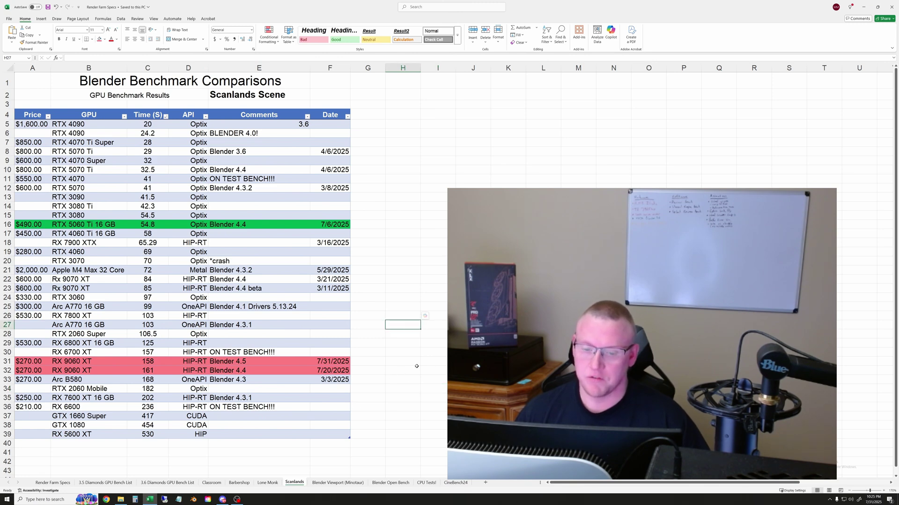
left_click_drag(157, 363, 166, 371)
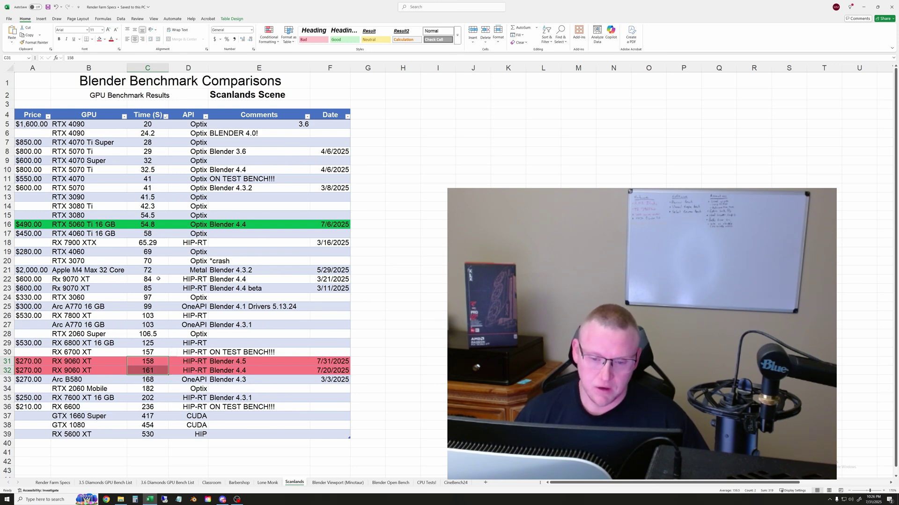
left_click_drag(158, 278, 156, 289)
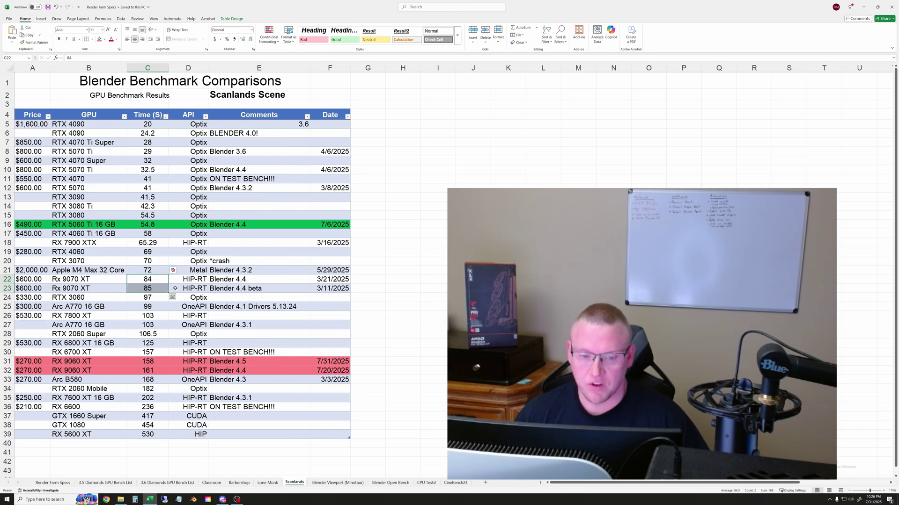
left_click(401, 261)
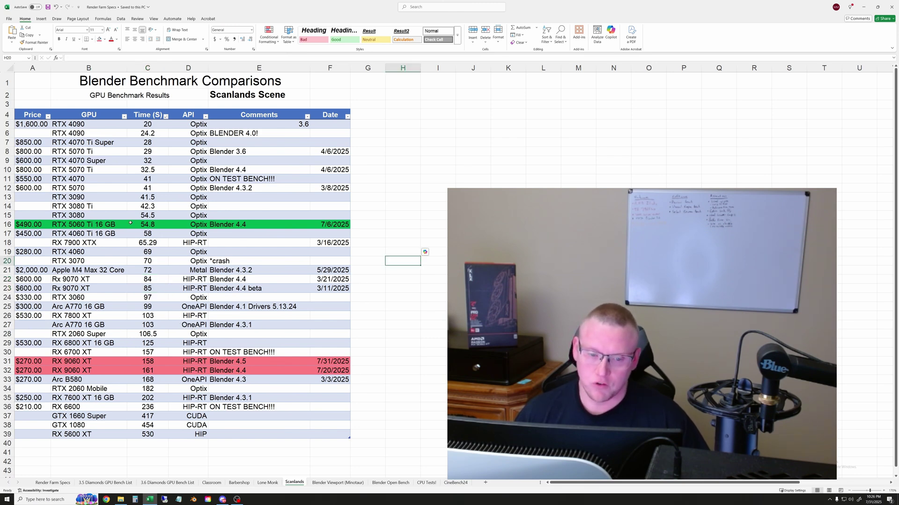
left_click_drag(56, 224, 348, 227)
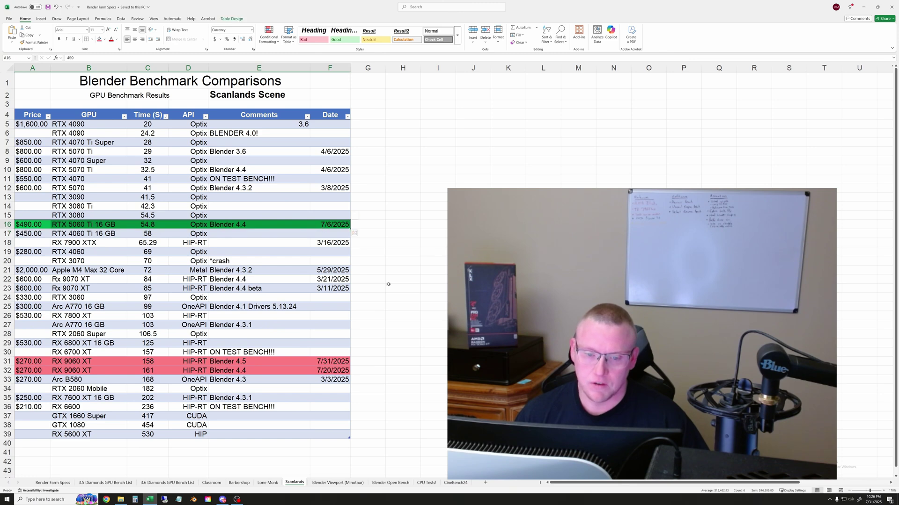
left_click(403, 288)
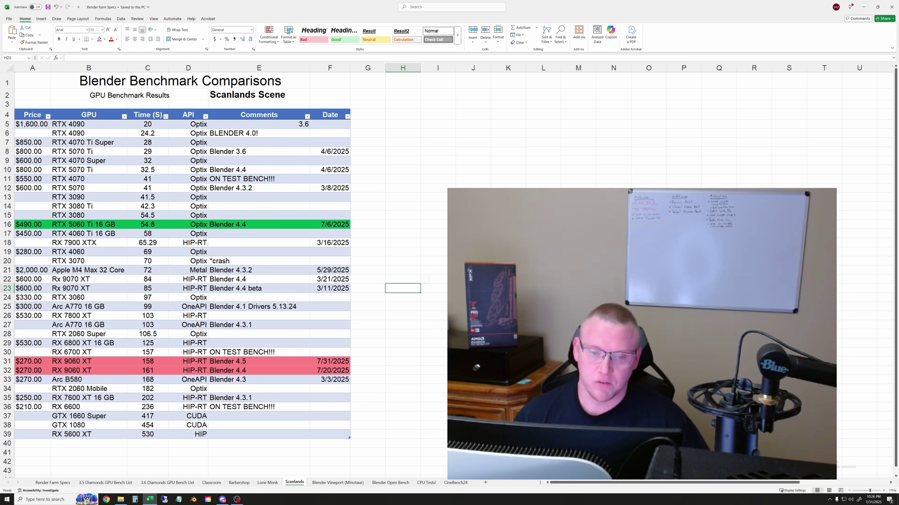
left_click(371, 280)
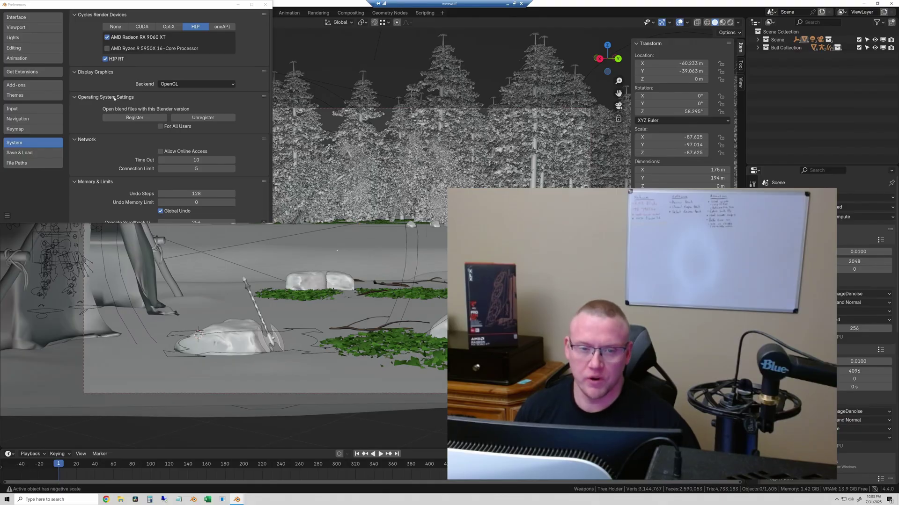
Review the HIP render device on the RX 9060 XT in Preferences, then close the window
left_click(148, 6)
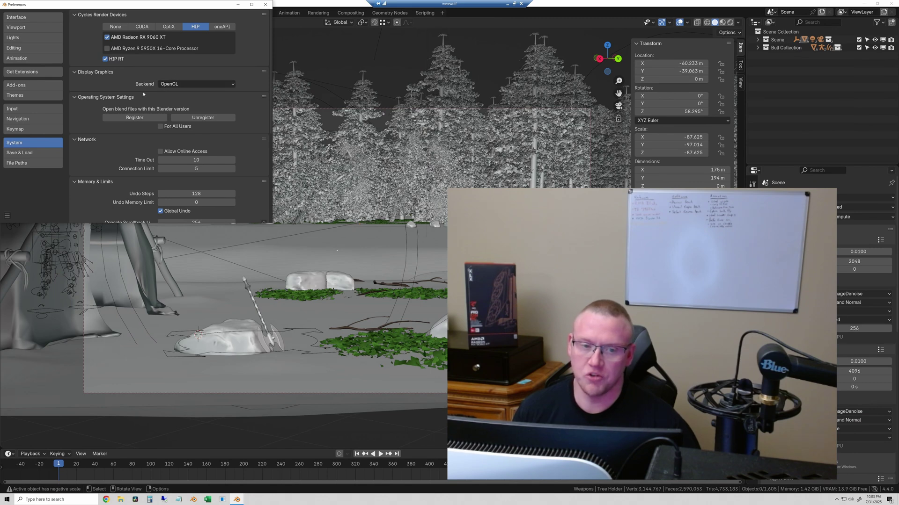
left_click(266, 5)
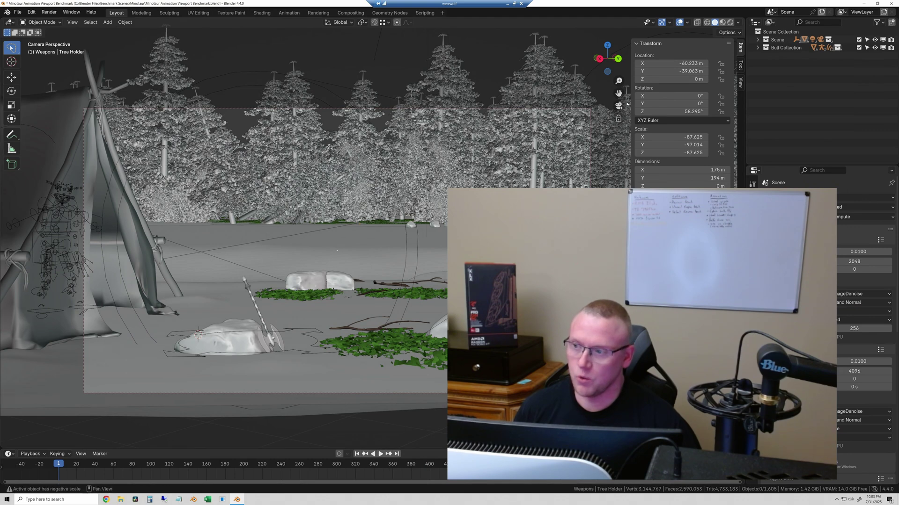
left_click(380, 454)
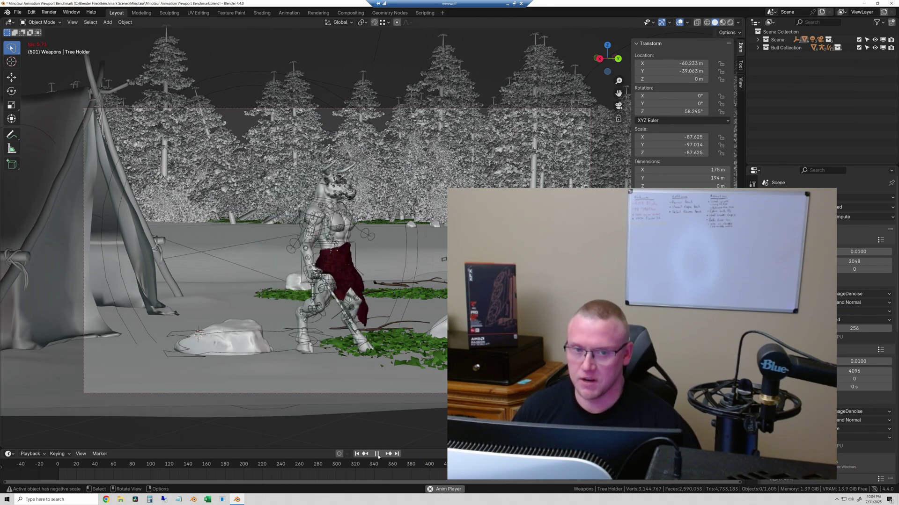
key("Escape")
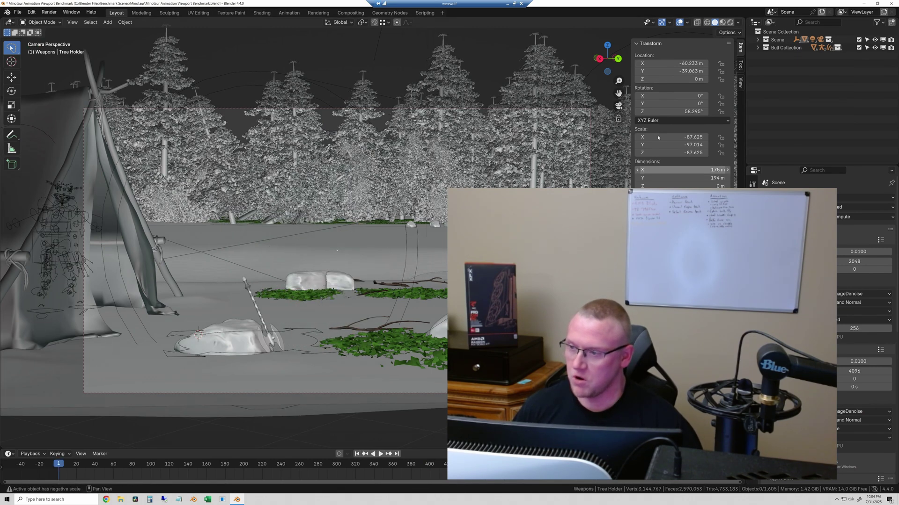
Leave camera view, orbit and zoom in near the tent, then play the Minotaur animation
left_click(619, 106)
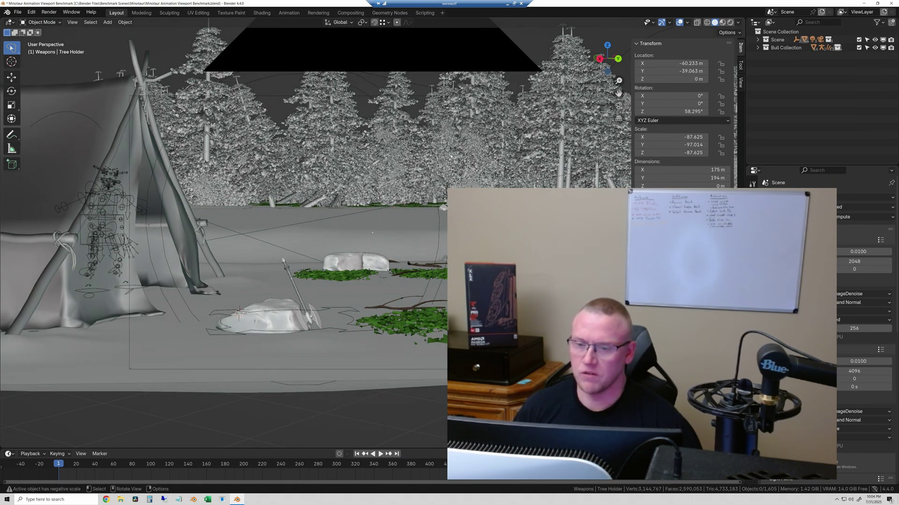
middle_click_drag(450, 156, 433, 161)
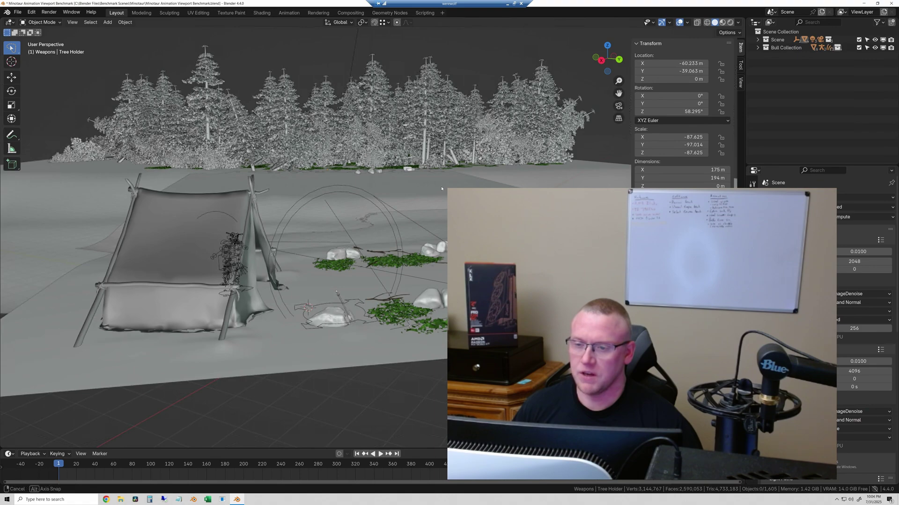
middle_click_drag(442, 189, 376, 210)
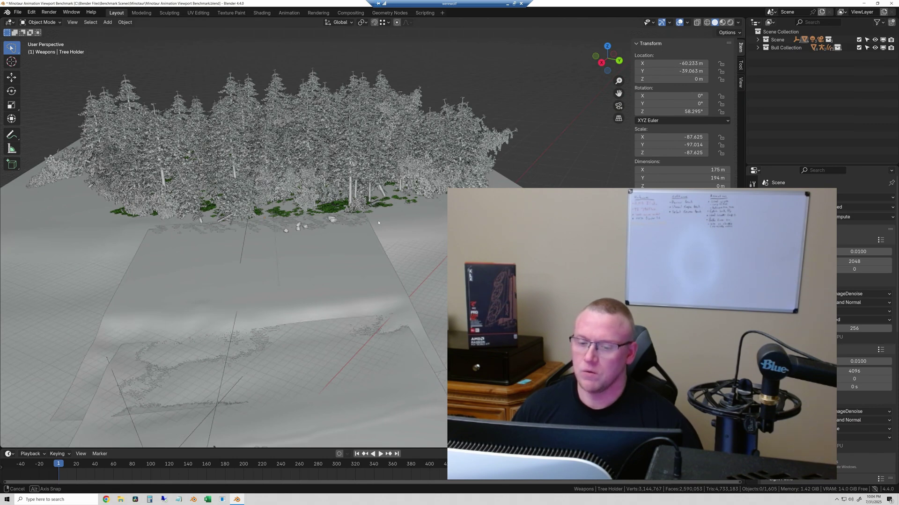
middle_click_drag(379, 223, 379, 222)
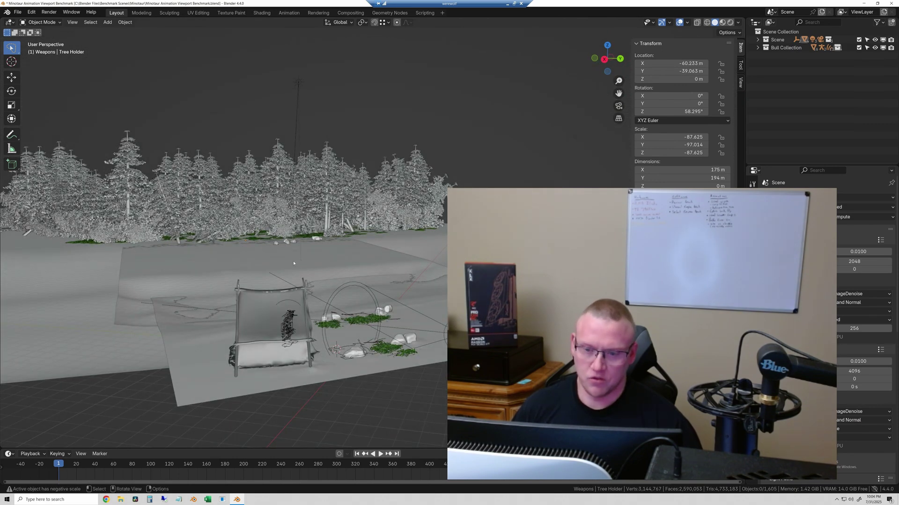
scroll(294, 263, "up", 2)
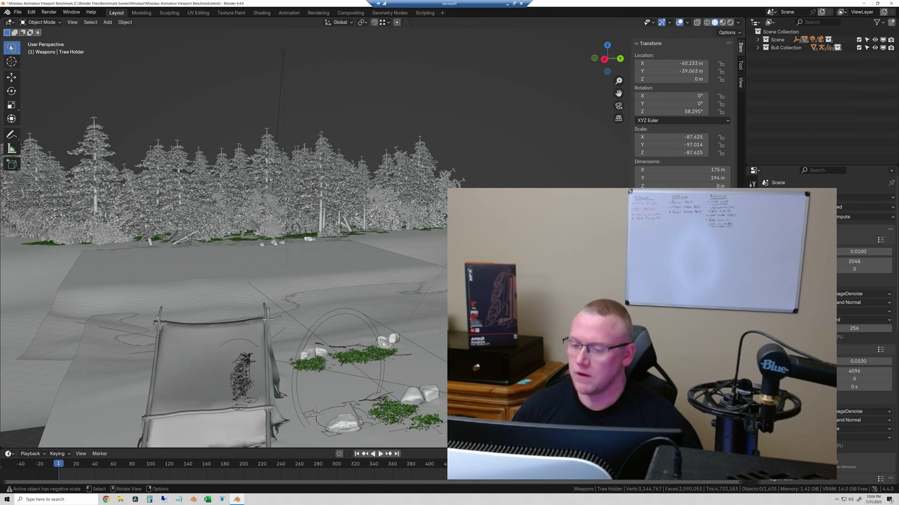
left_click(380, 454)
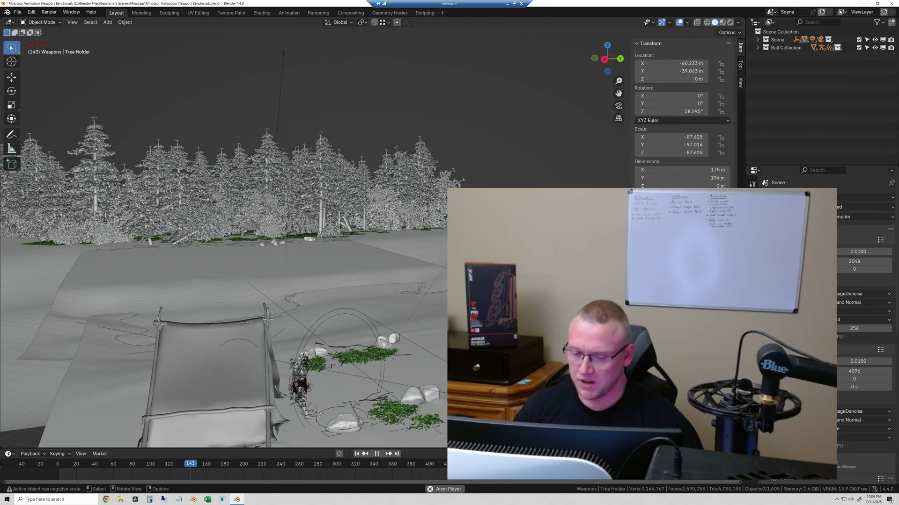
Stop playback and bring back the System preferences showing HIP on the RX 9060 XT
key("space")
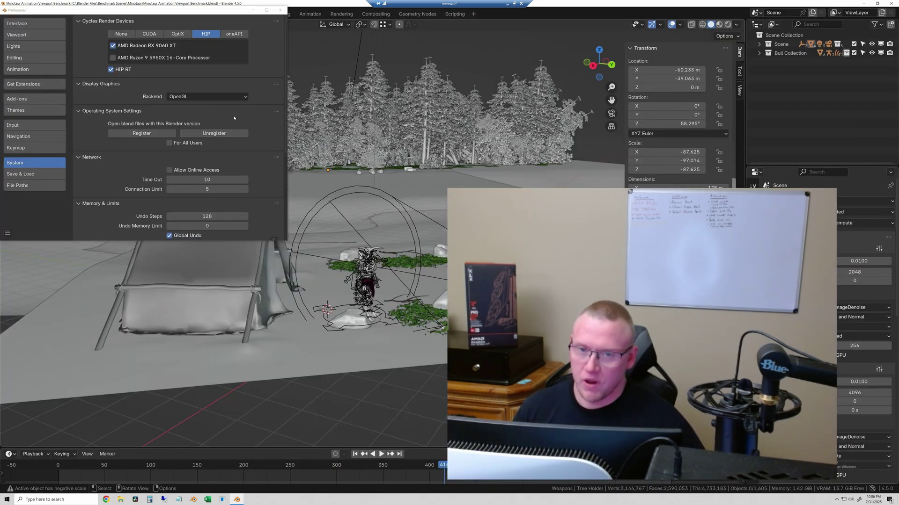
left_click(231, 12)
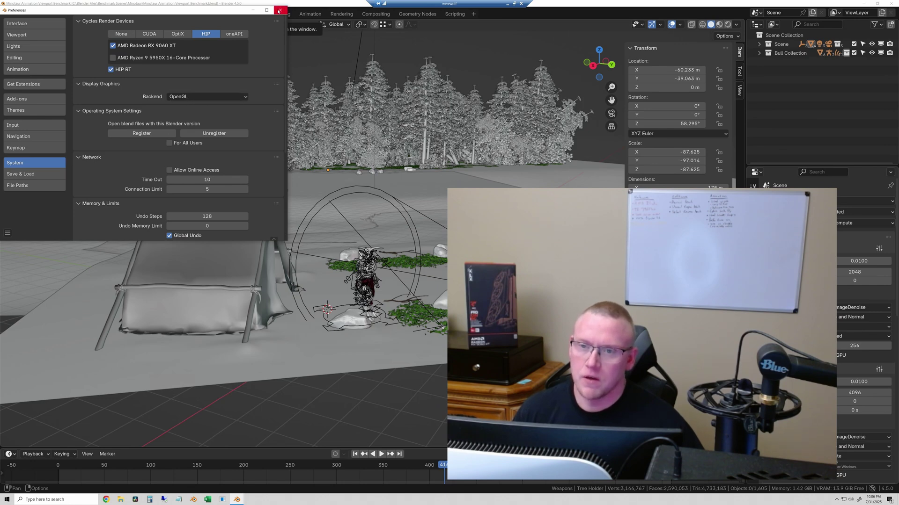
Close Preferences, switch to camera view, rewind to frame 1 and play the Minotaur animation to read viewport FPS
left_click(279, 10)
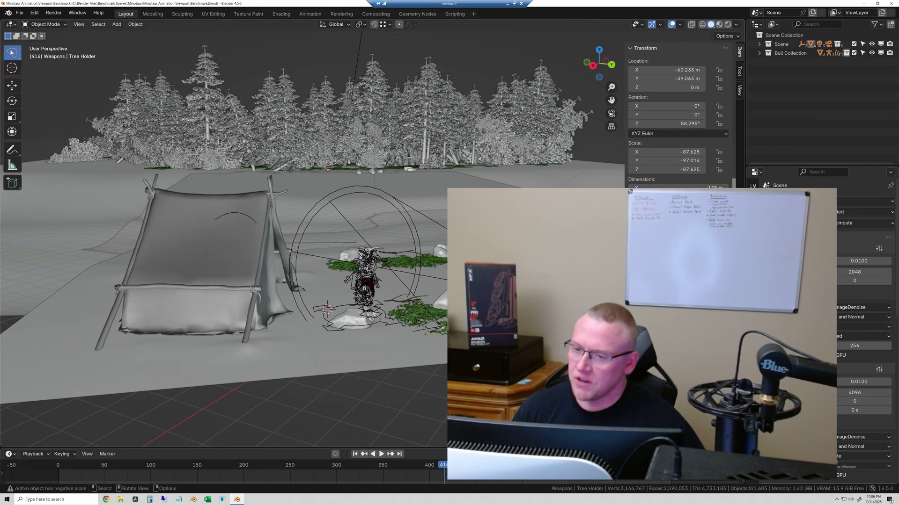
middle_click_drag(608, 117, 611, 113)
left_click(611, 113)
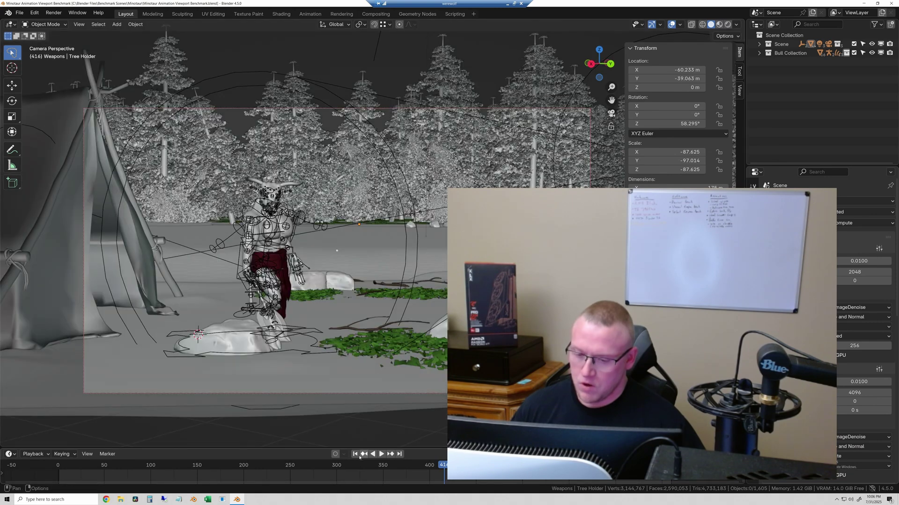
key("shift+Left")
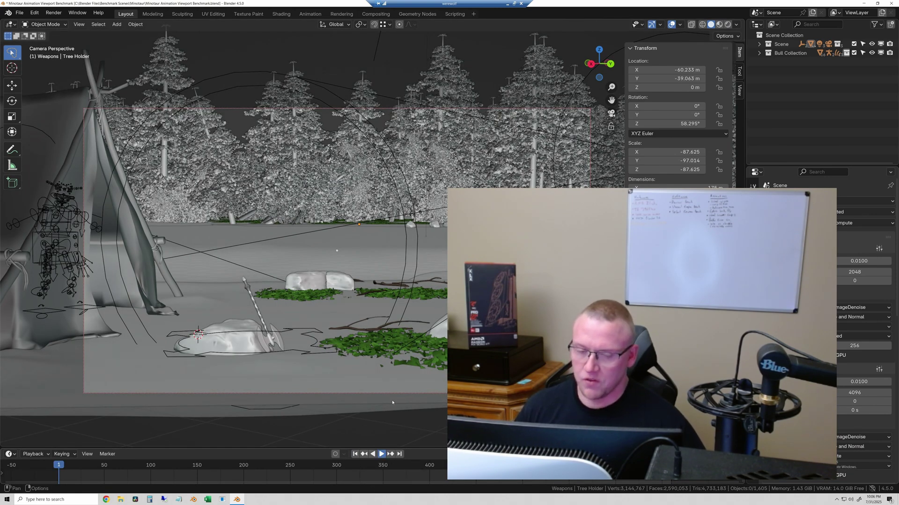
left_click(382, 454)
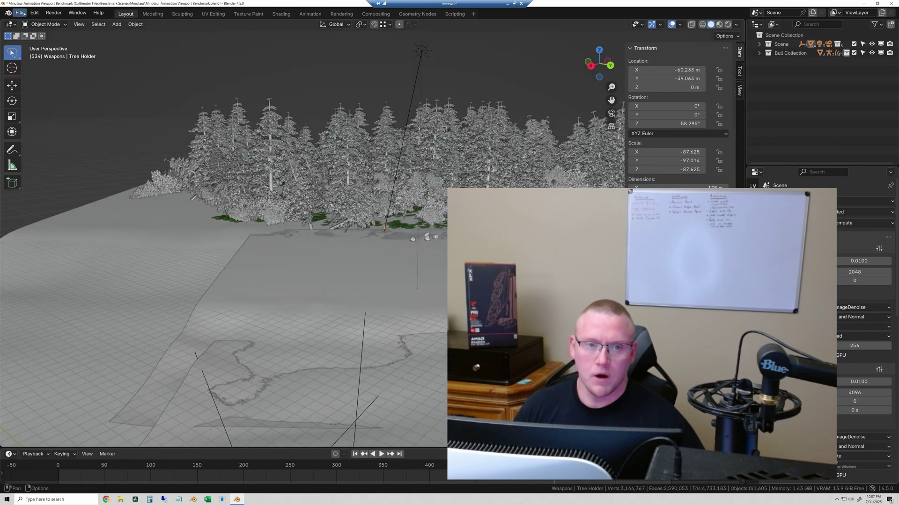
left_click(40, 13)
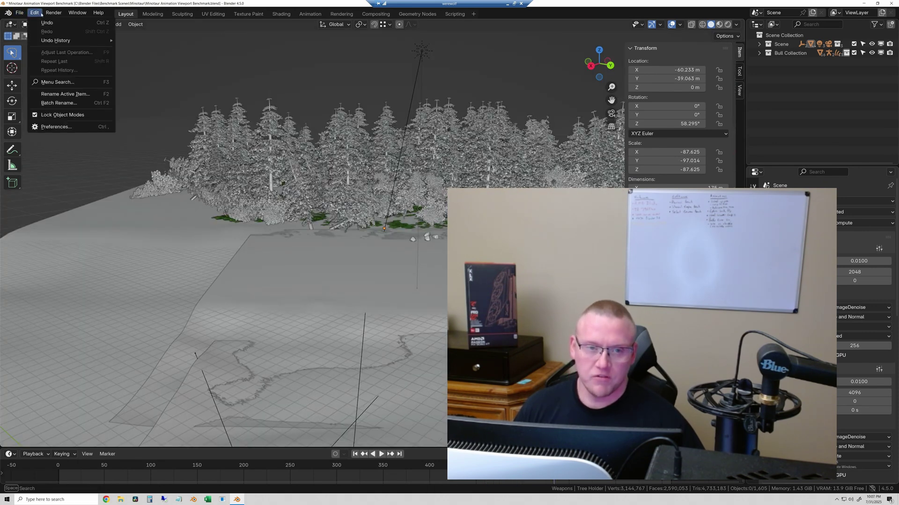
In Preferences > System, set Display Graphics Backend to Vulkan, save preferences and close the window
left_click(66, 128)
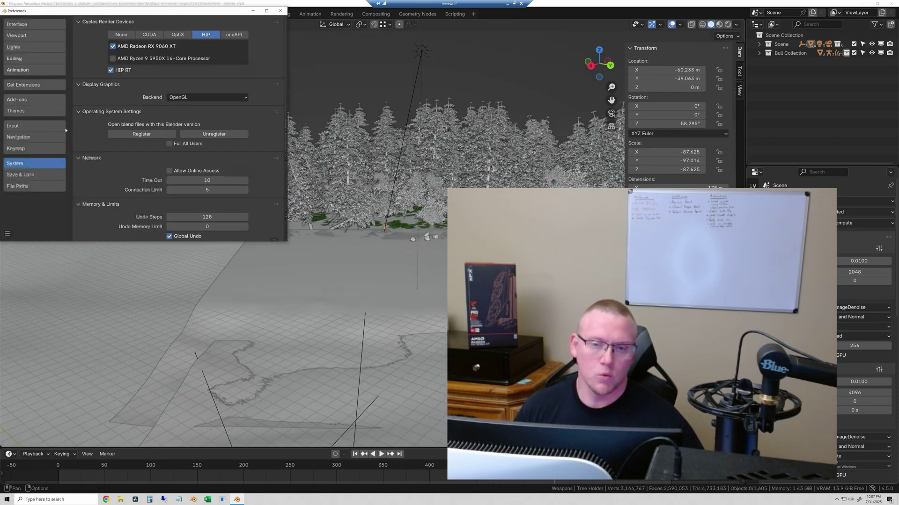
left_click(207, 99)
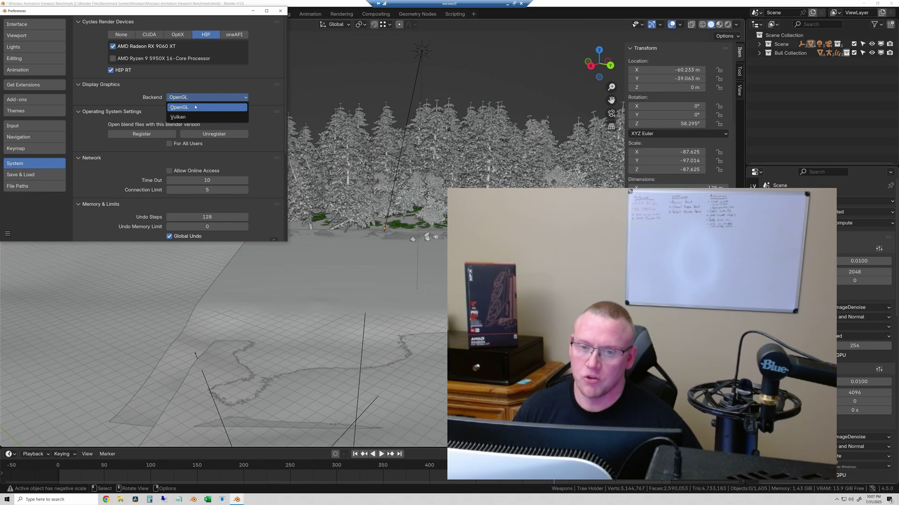
left_click(191, 117)
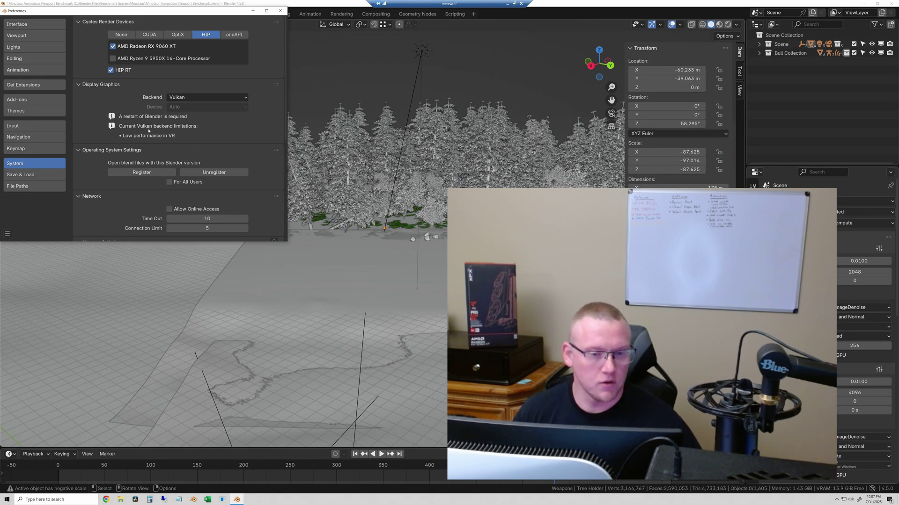
left_click(8, 234)
left_click(34, 206)
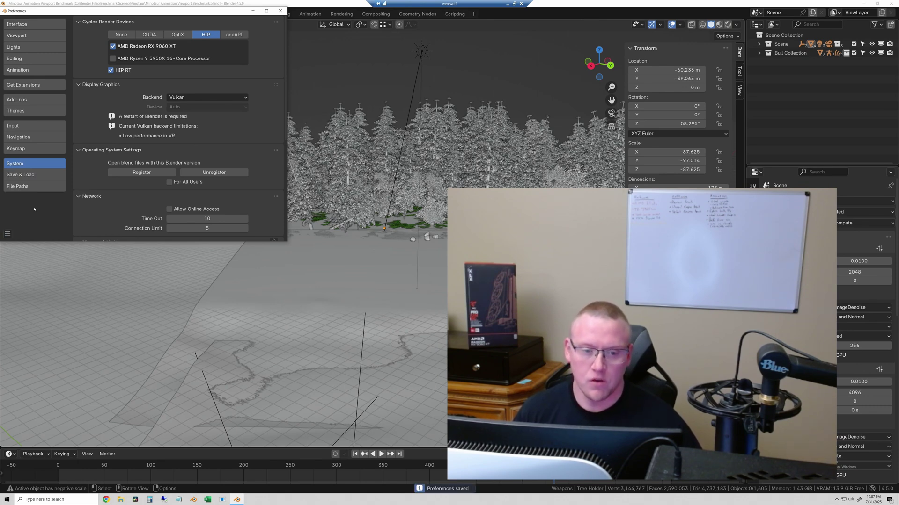
left_click(280, 10)
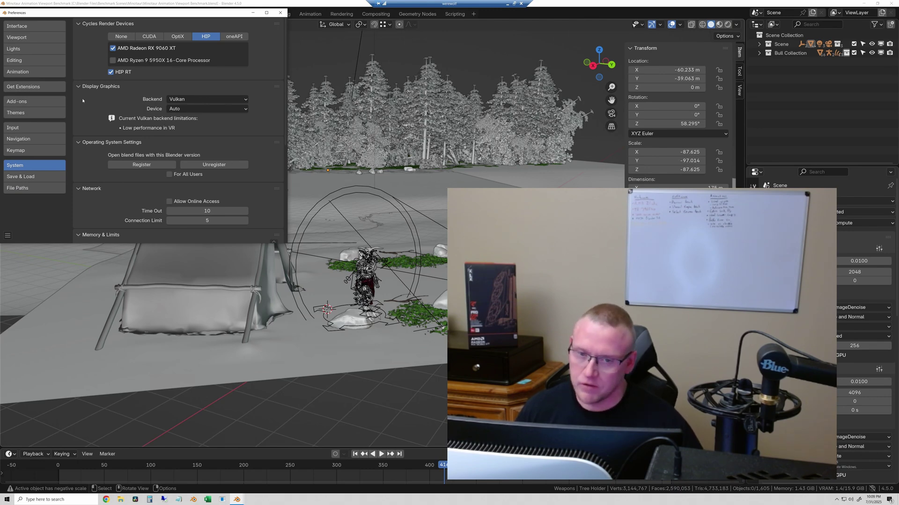
Close the Preferences window after confirming the backend shows Vulkan
left_click(280, 13)
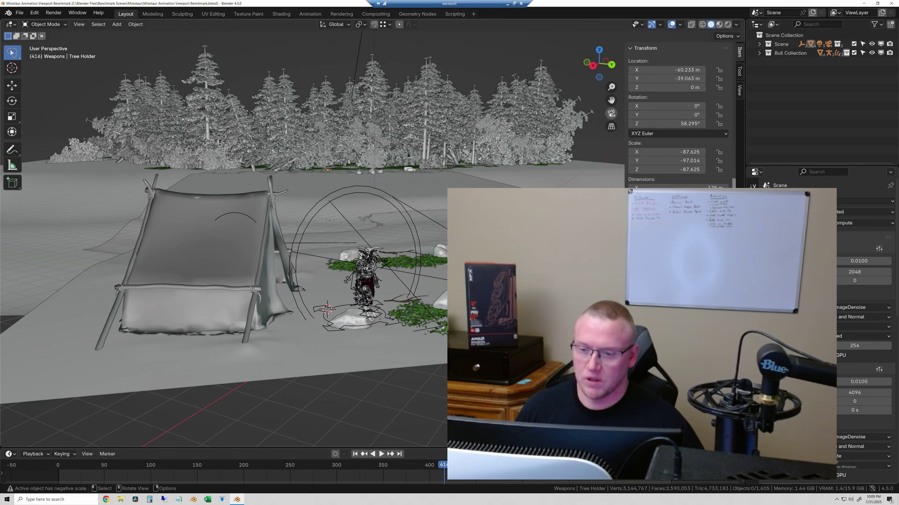
Play the Minotaur animation from frame 1 through the camera on Vulkan and note the viewport FPS
middle_click_drag(417, 143, 411, 144)
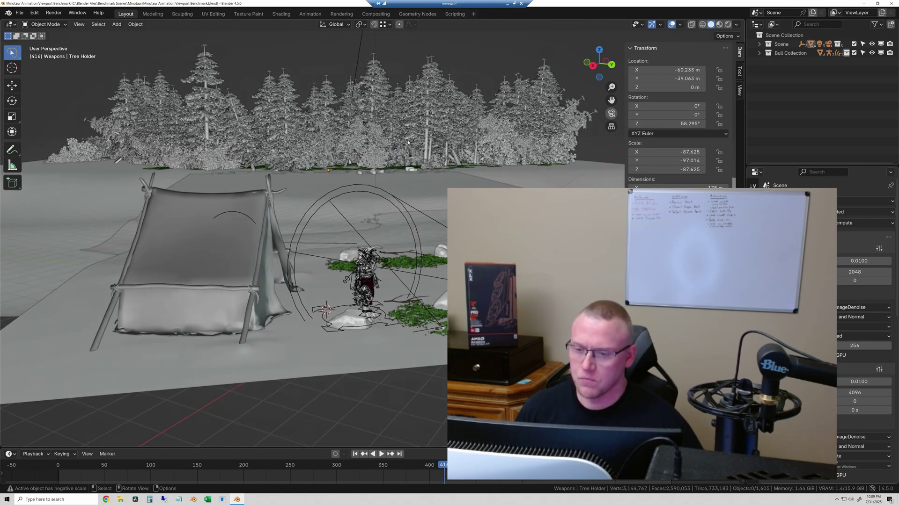
key("KP_0")
left_click(355, 454)
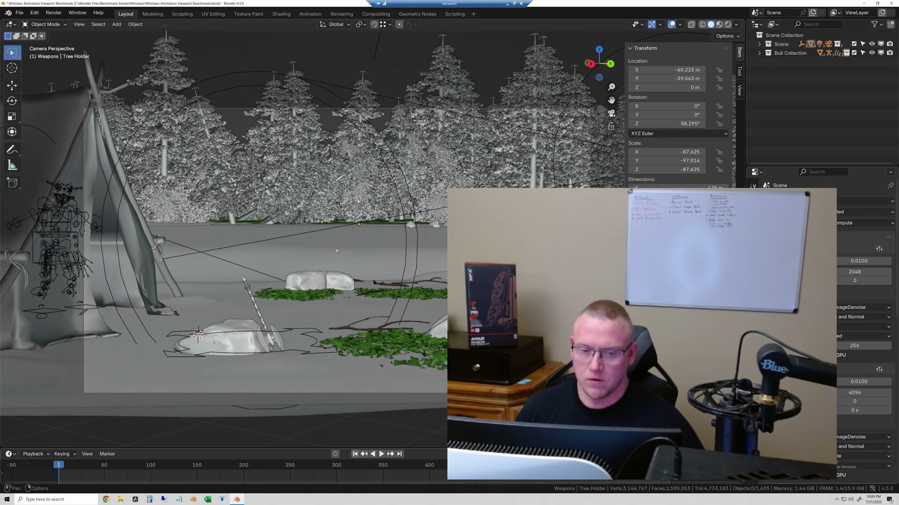
left_click(381, 454)
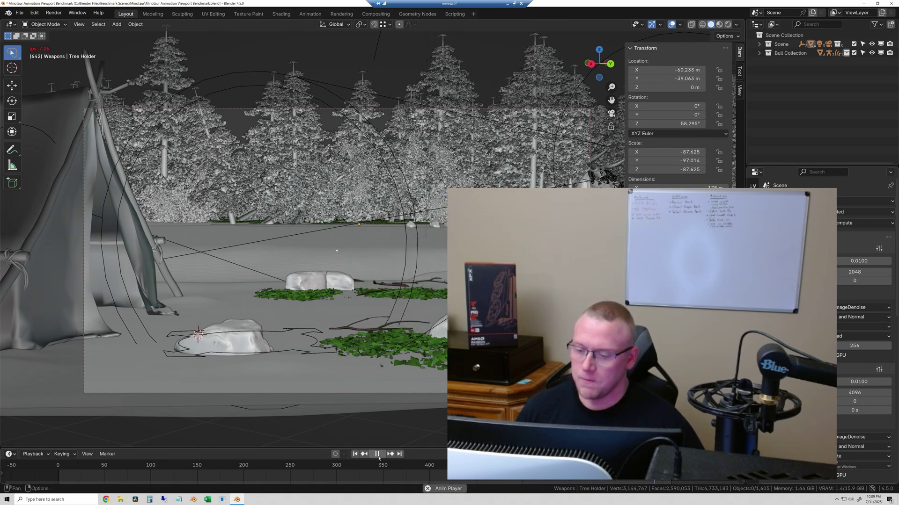
key("space")
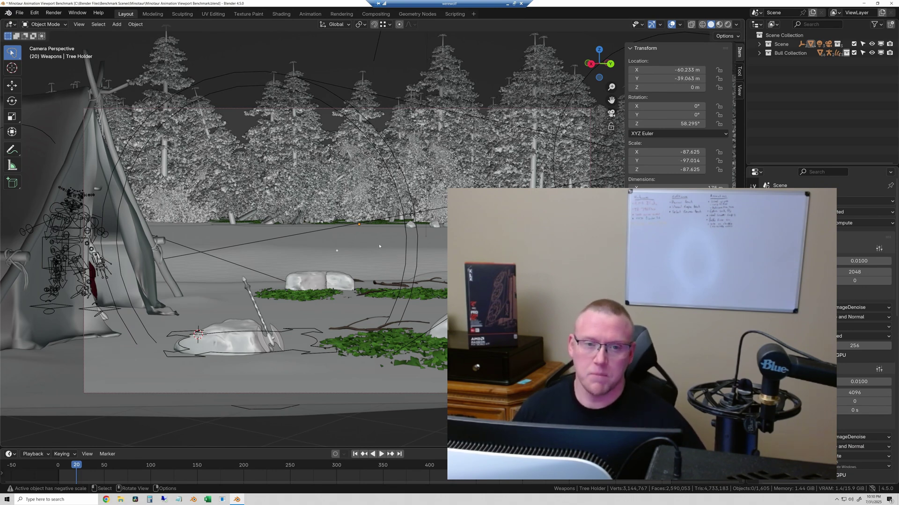
key("alt+Tab")
Enter the RX 9060 XT FPS results: 5.7 in C12 and C13, 7.2 in C14
key("Up")
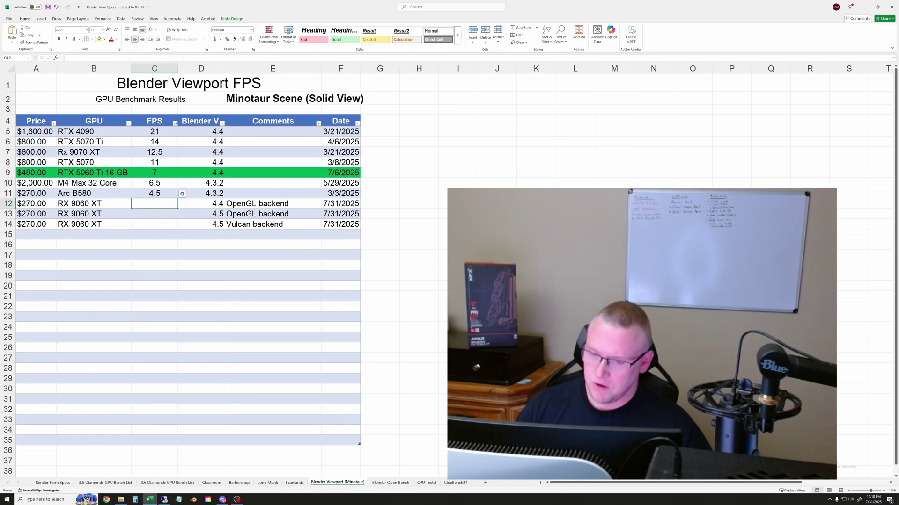
type("5.7")
key("Return")
type("5.")
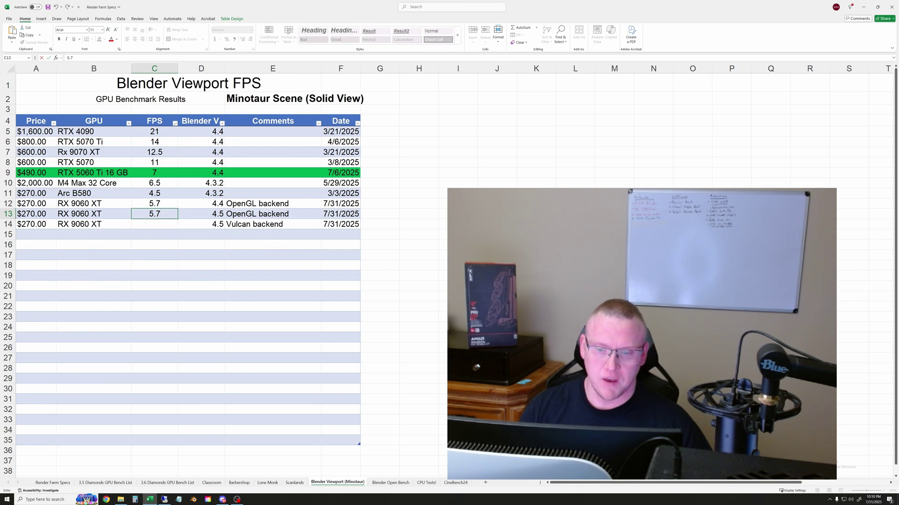
key("Tab")
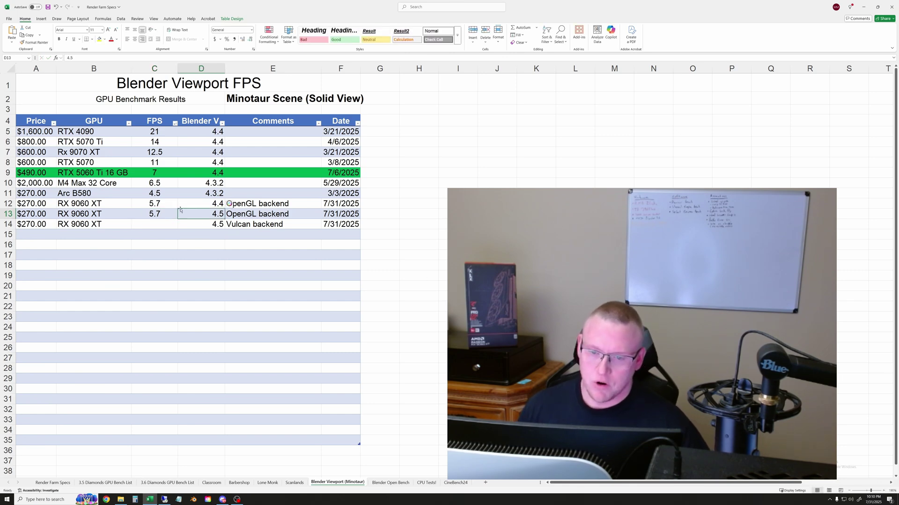
left_click_drag(193, 216, 260, 206)
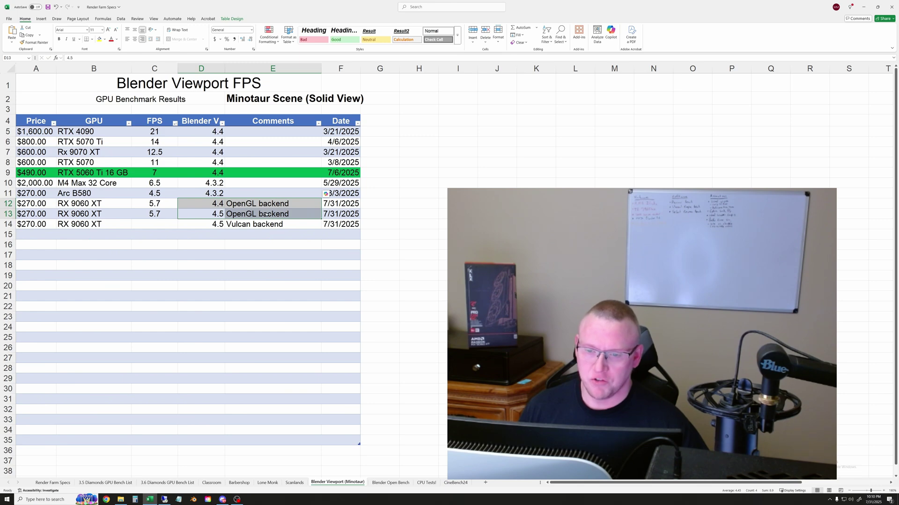
left_click(157, 225)
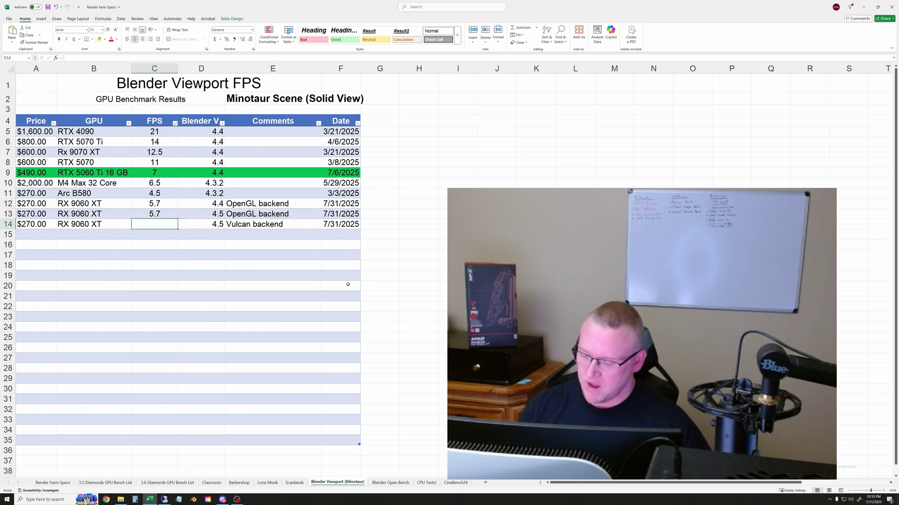
type("7.2")
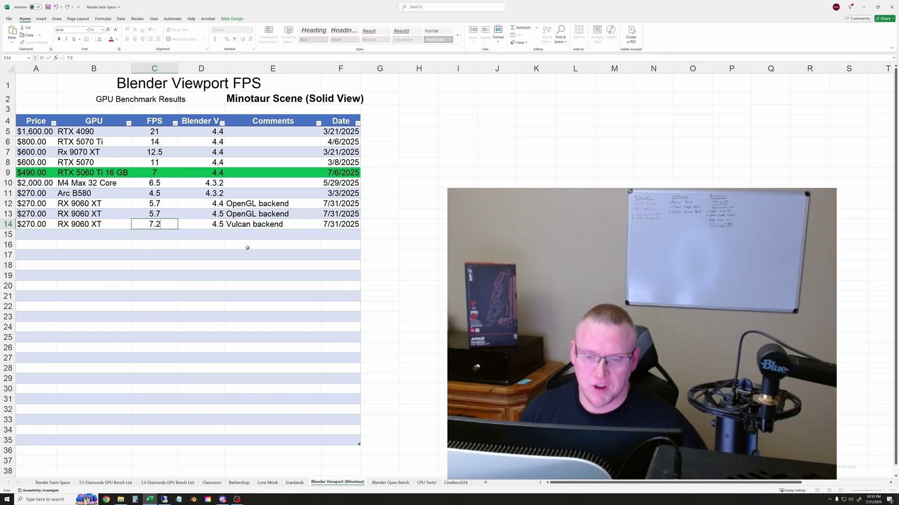
left_click(202, 241)
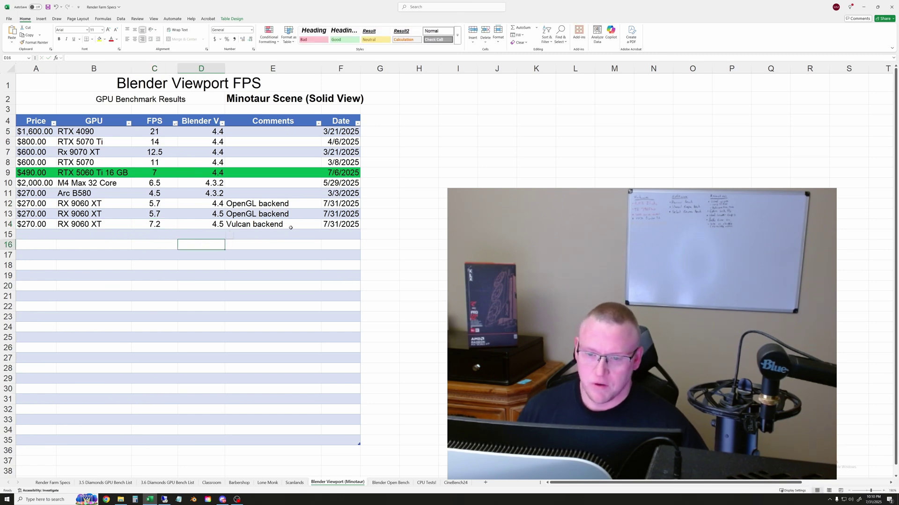
Compare the new 5.7 and 7.2 values with the RX 9070 XT's 12.5 FPS in row 7
left_click(253, 226)
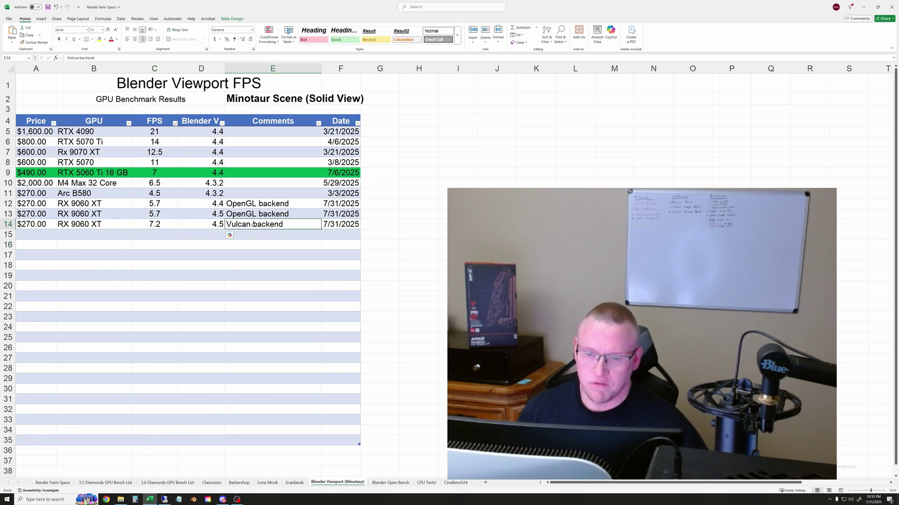
left_click(170, 223)
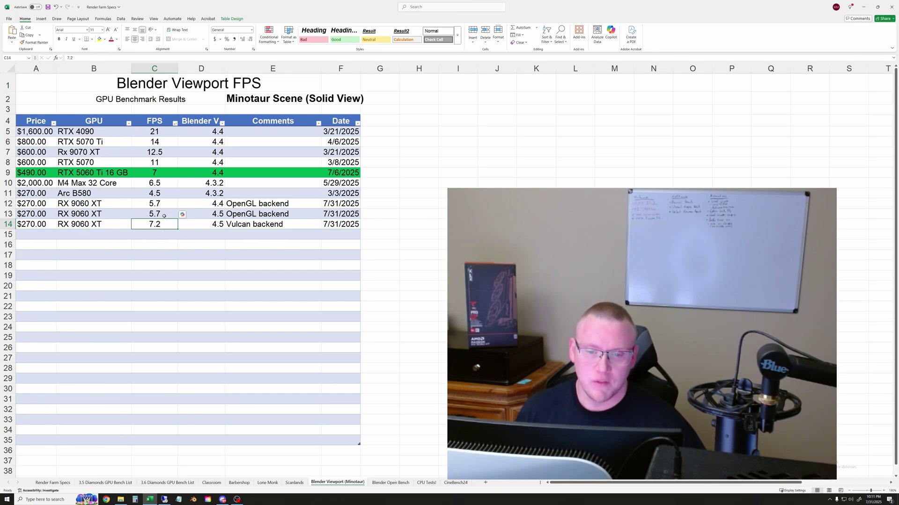
left_click(170, 253)
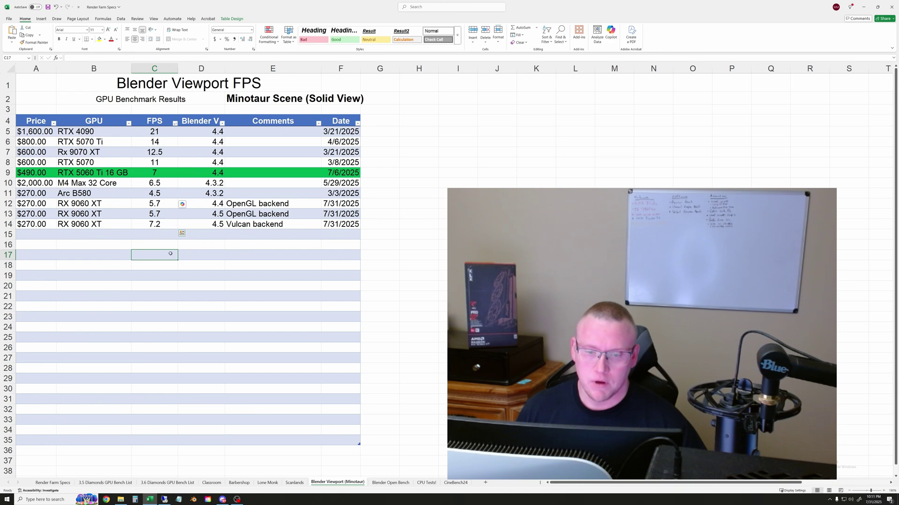
left_click(168, 224)
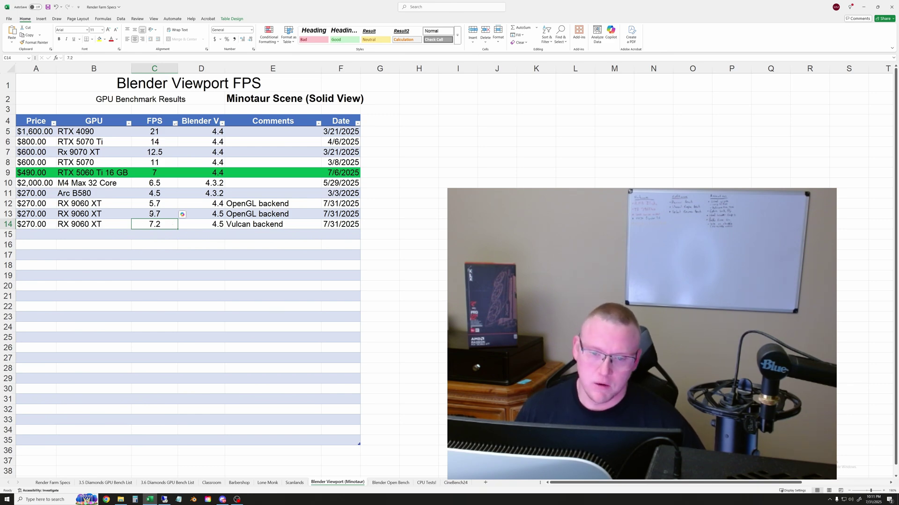
left_click_drag(169, 215, 166, 226)
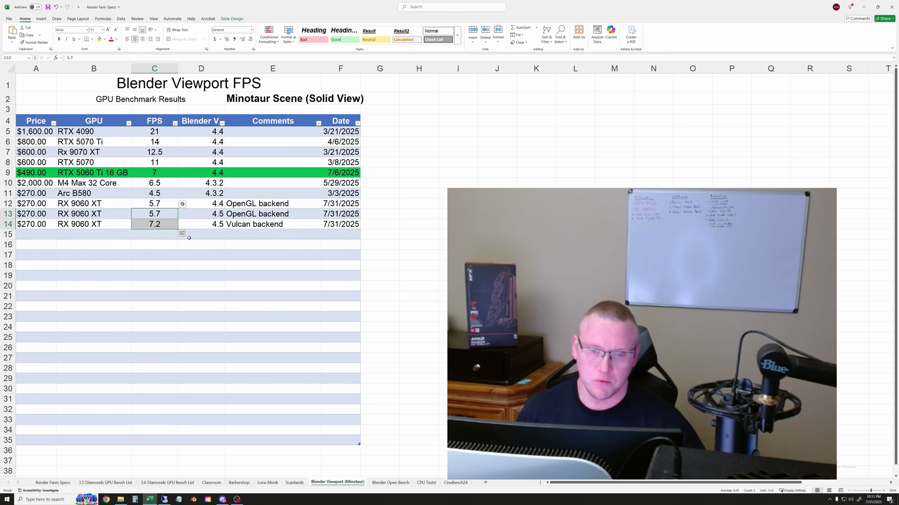
left_click(154, 153)
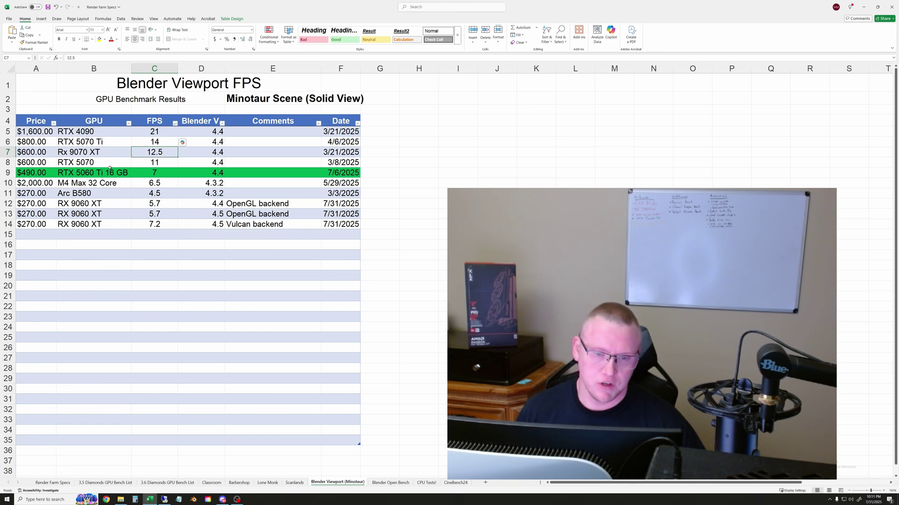
left_click(85, 152)
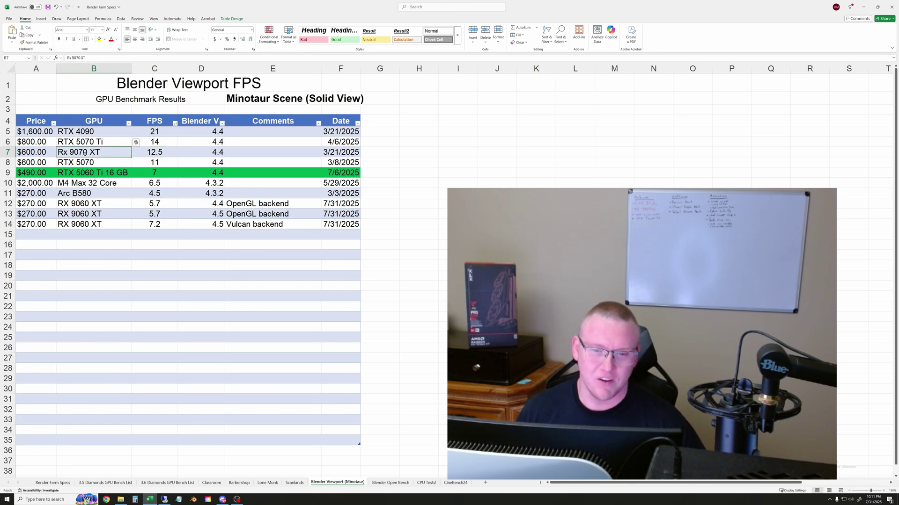
left_click(135, 152)
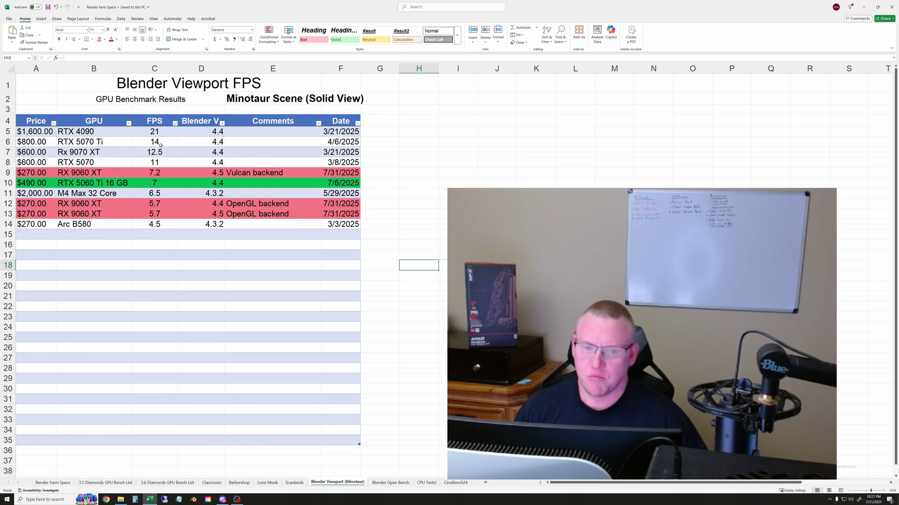
Compare the RX 9060 XT rows with the RTX 5060 Ti's 7 FPS and the RTX 5070 Ti entry
left_click(425, 193)
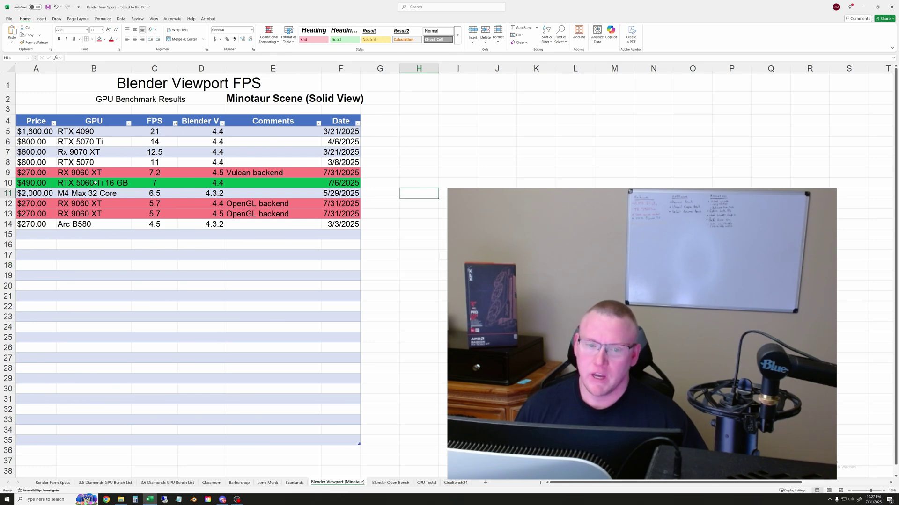
left_click(153, 187)
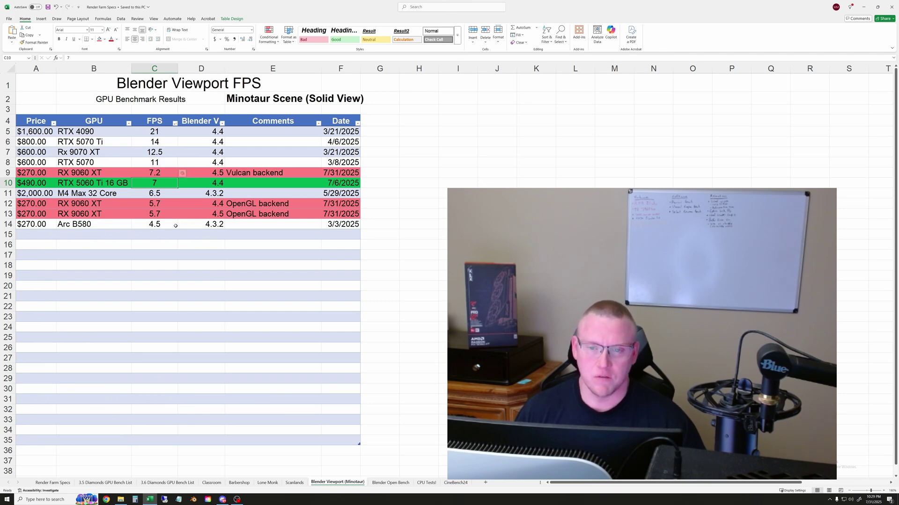
left_click(124, 142)
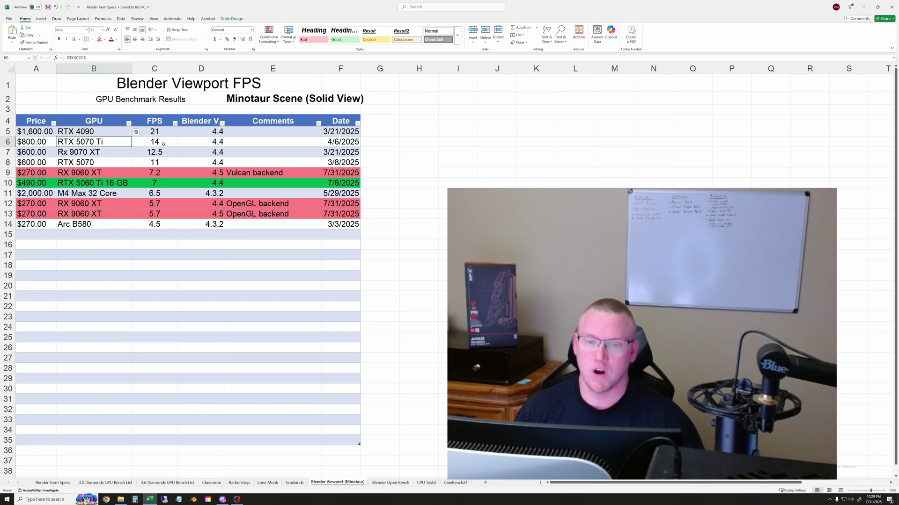
left_click(383, 204)
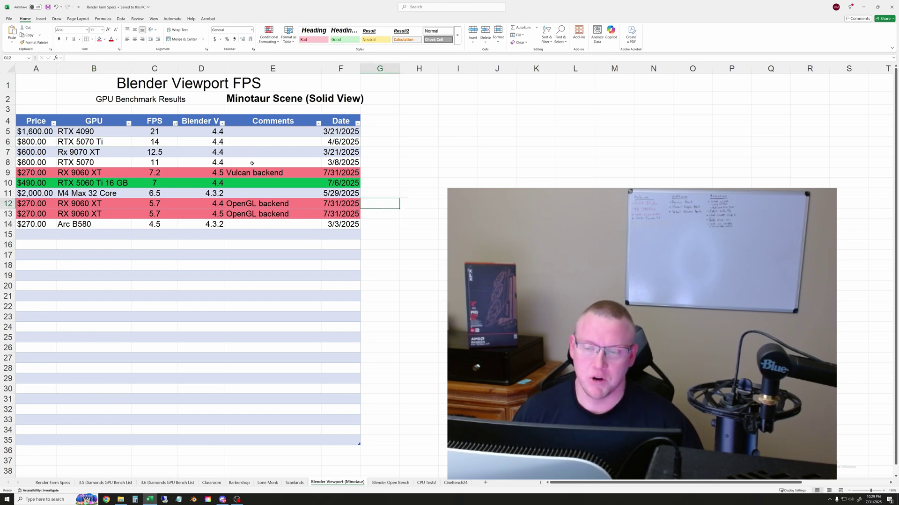
left_click(389, 153)
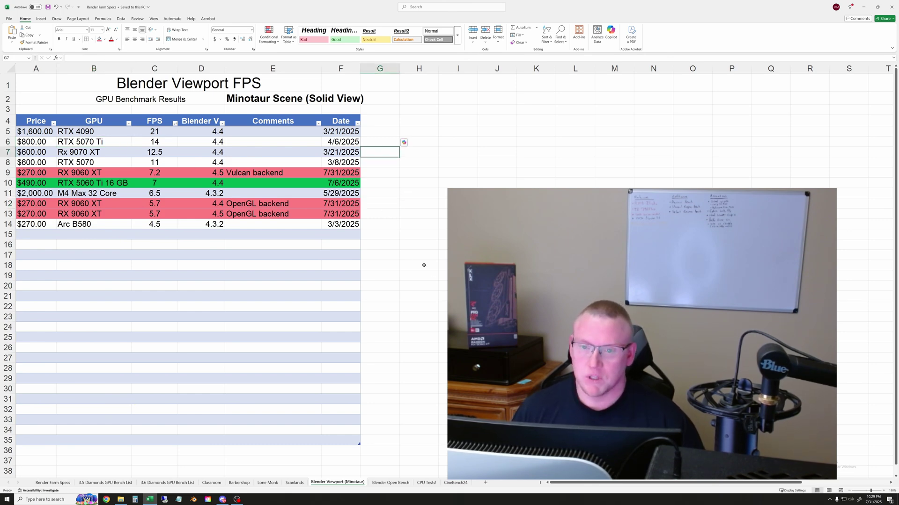
left_click(389, 194)
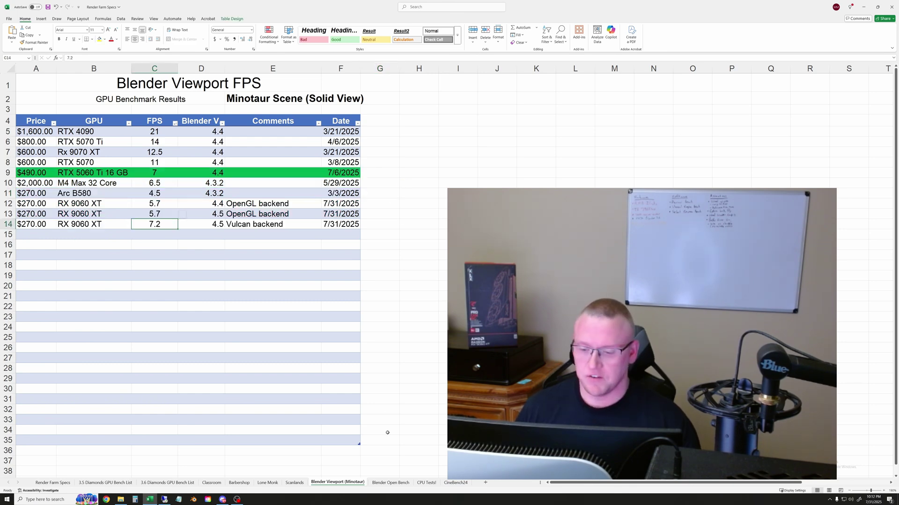
On the Blender Open Bench sheet, check the RX 9060 XT's empty Monster score, then minimize Excel with Win+D
left_click(390, 486)
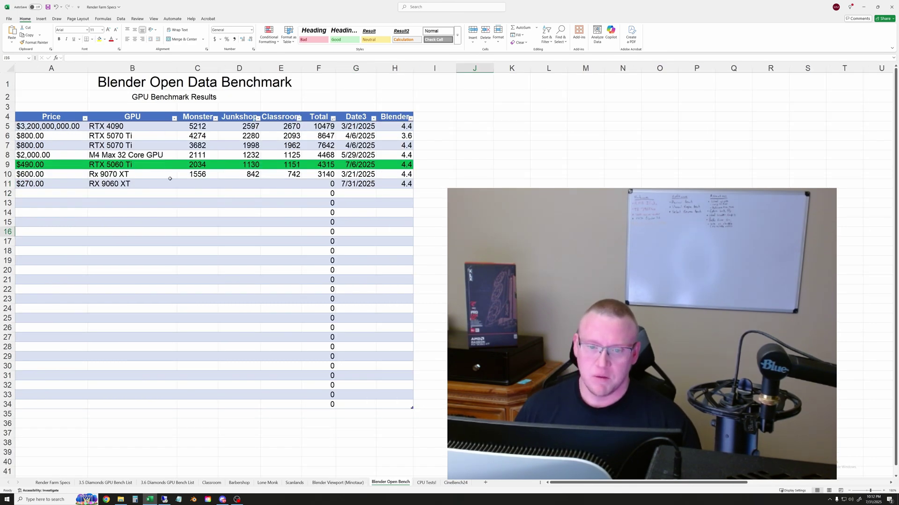
left_click(193, 182)
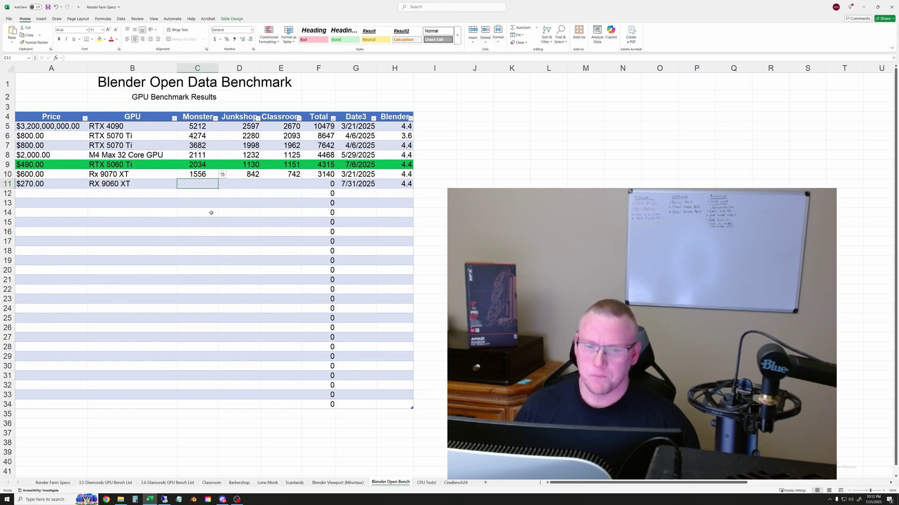
left_click(405, 184)
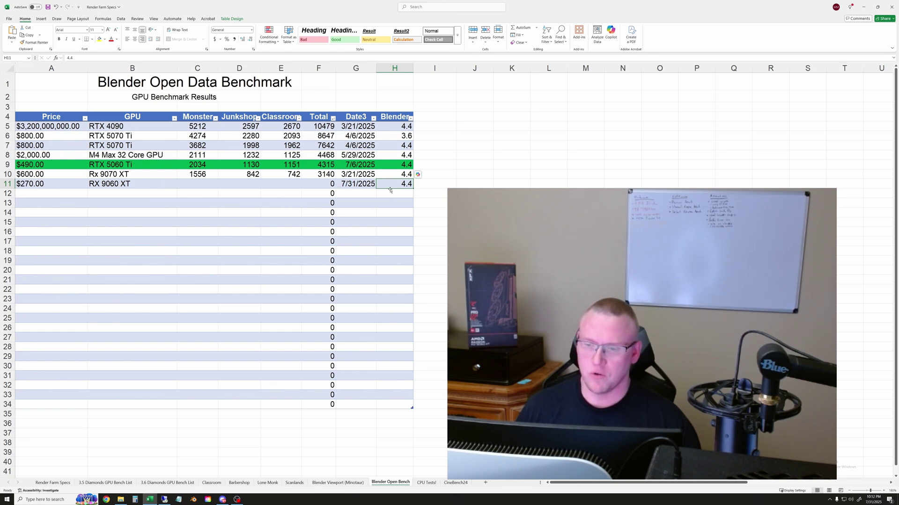
left_click(197, 188)
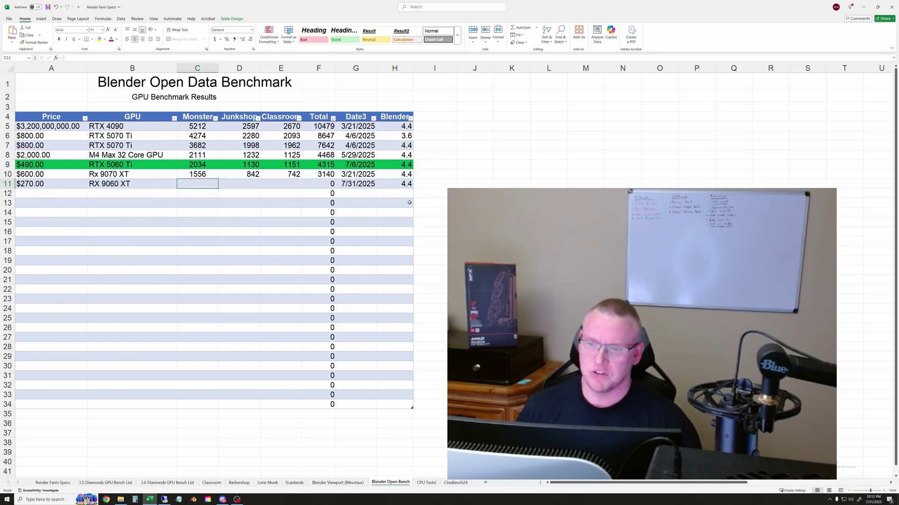
left_click(474, 223)
key("super+d")
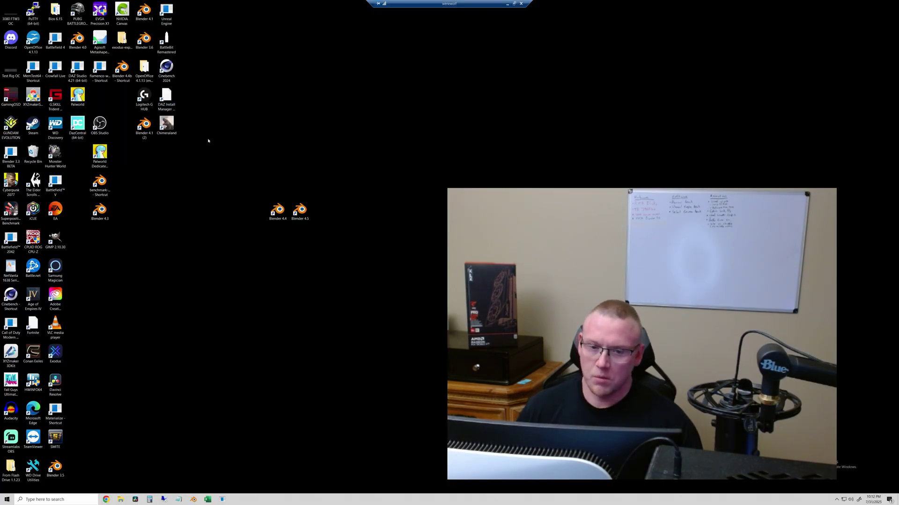
Start a Blender 4.5.0 benchmark run with the AMD Radeon RX 9060 XT as the device
key("Return")
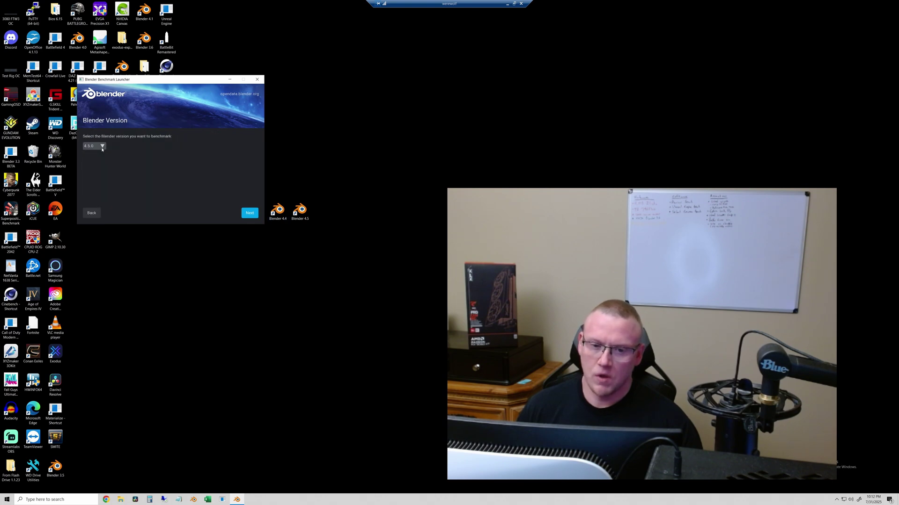
left_click(102, 146)
left_click(103, 149)
key("Return")
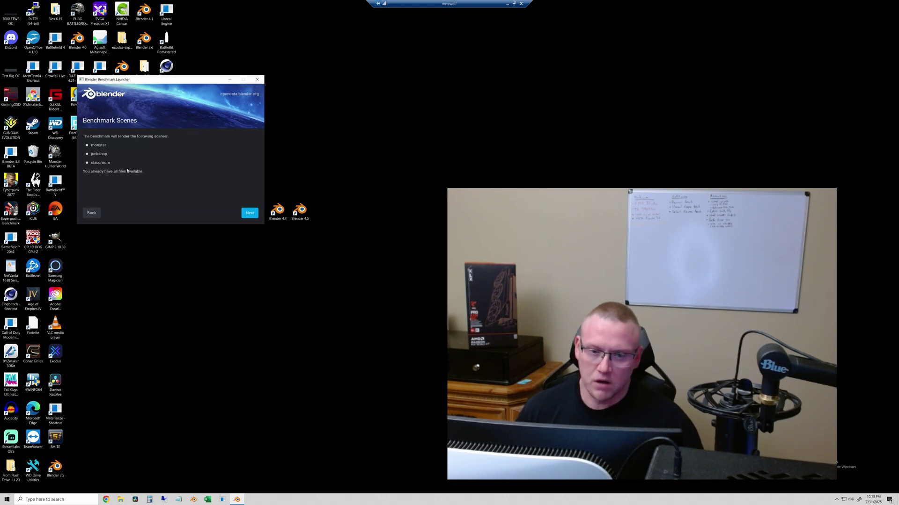
left_click(249, 214)
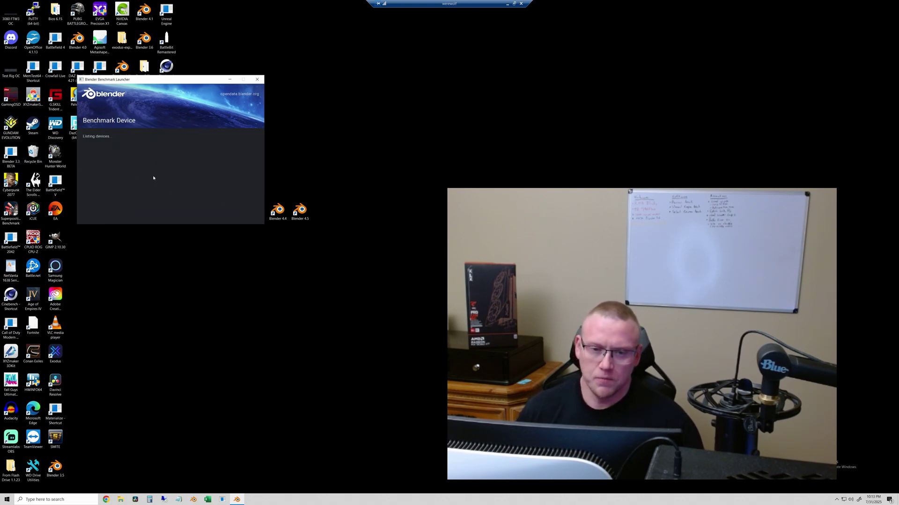
left_click(160, 147)
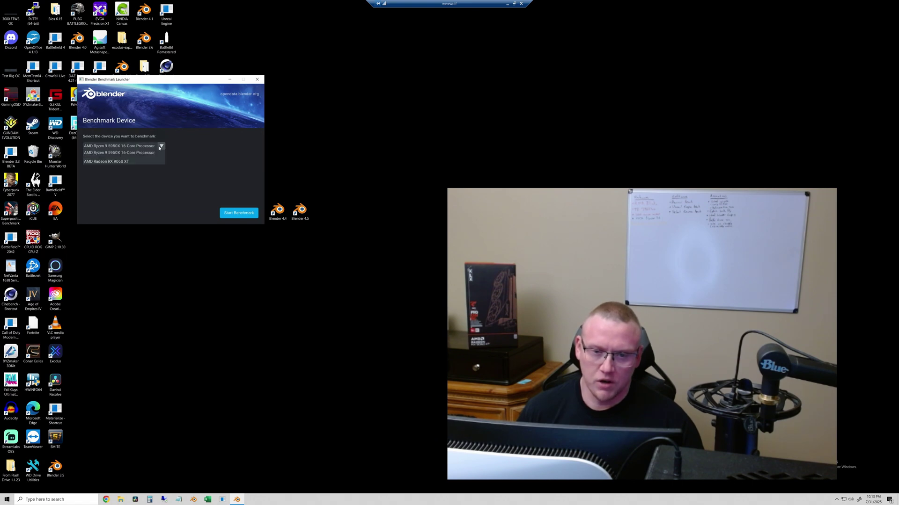
left_click(121, 162)
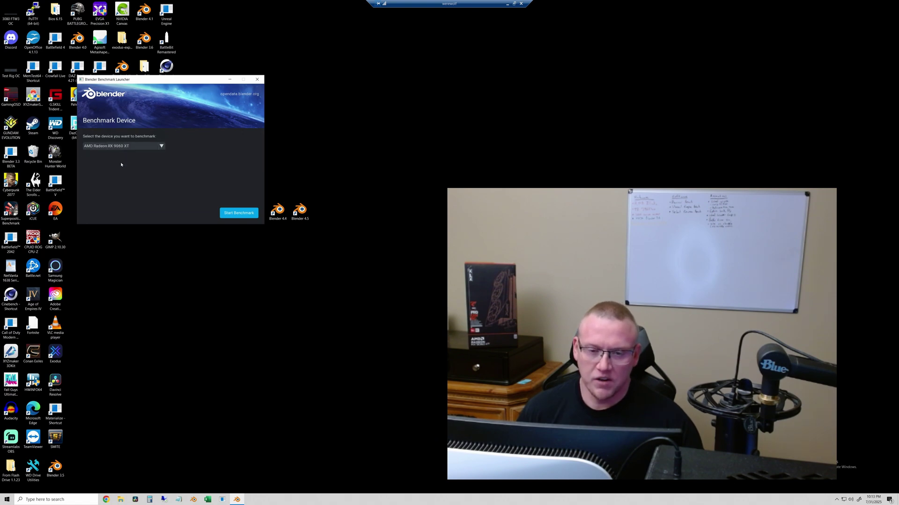
left_click(238, 213)
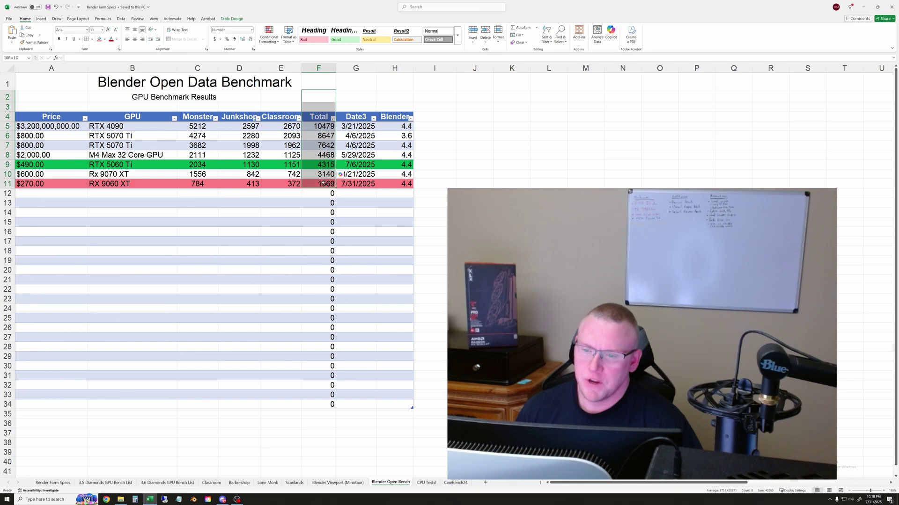
left_click_drag(322, 187, 322, 196)
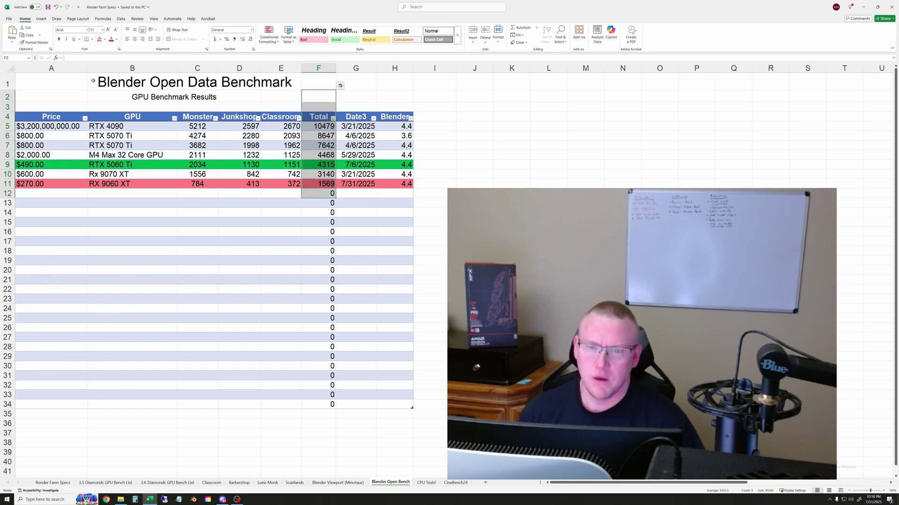
left_click_drag(322, 126, 322, 183)
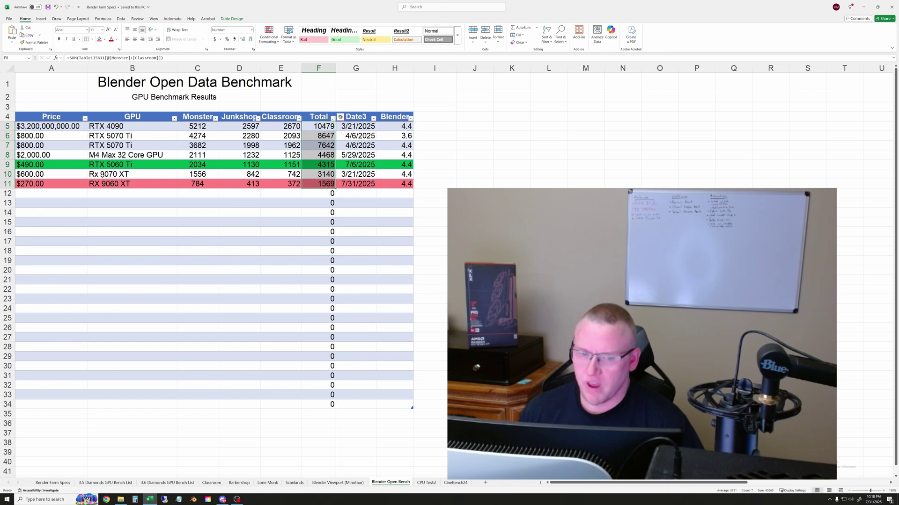
left_click(312, 176)
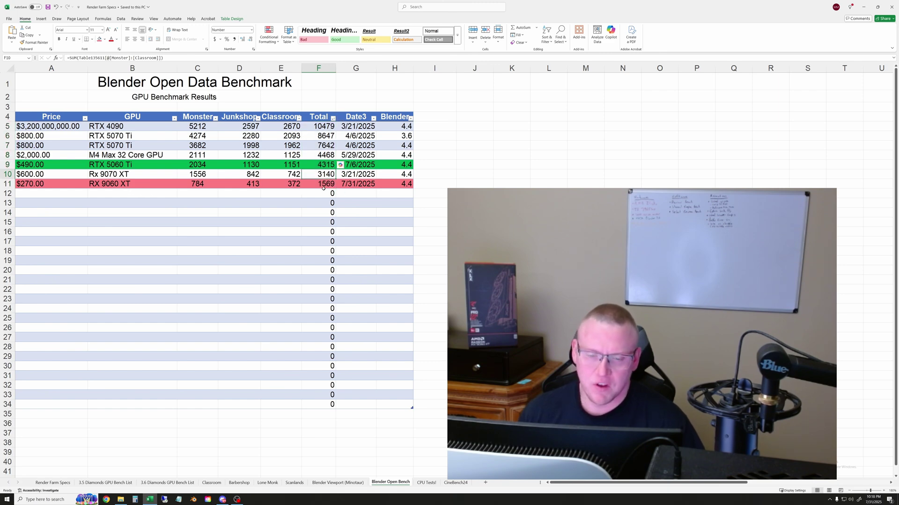
left_click(126, 177)
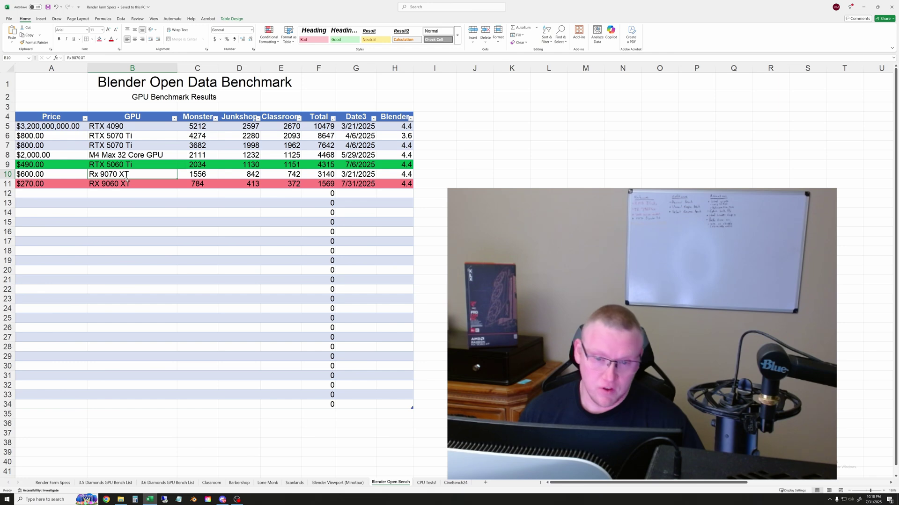
left_click(332, 186)
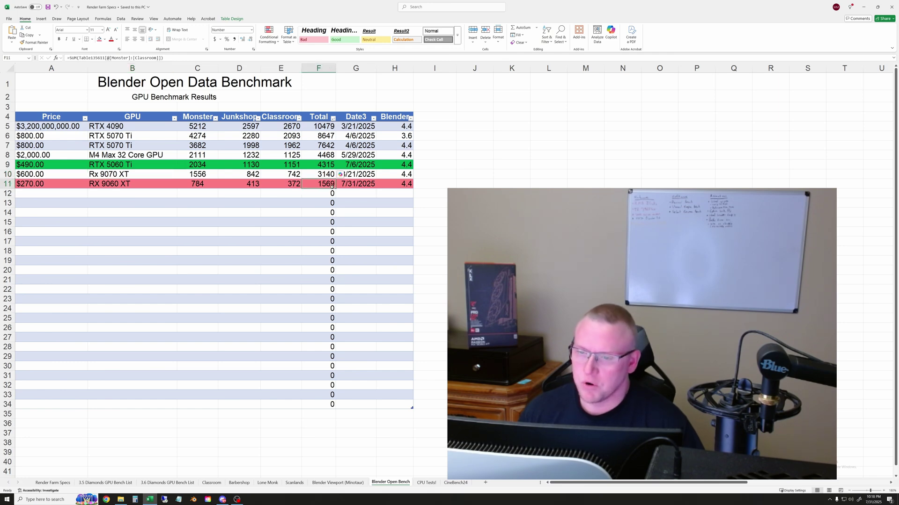
left_click(314, 167)
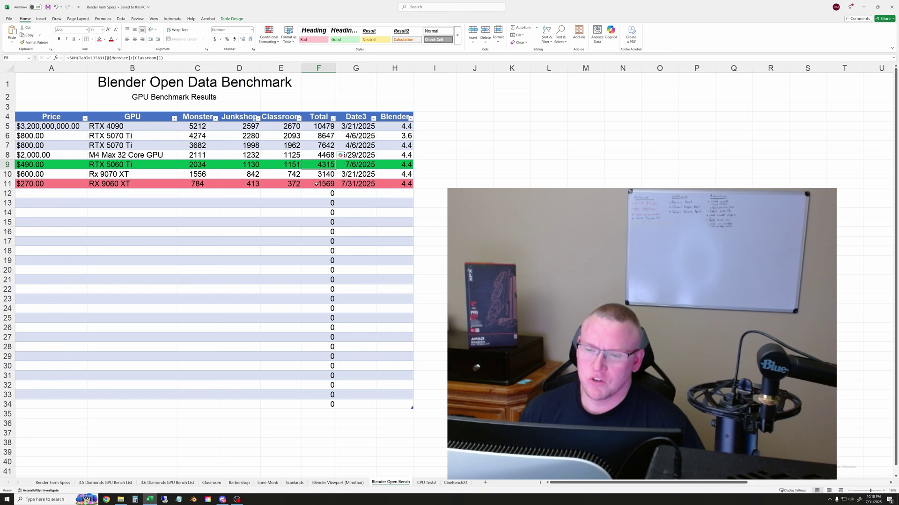
left_click(319, 185)
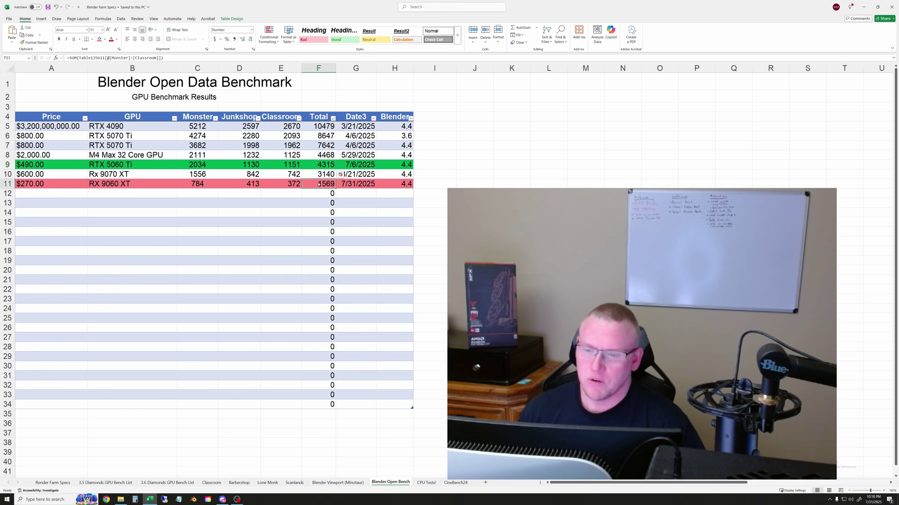
left_click(314, 167)
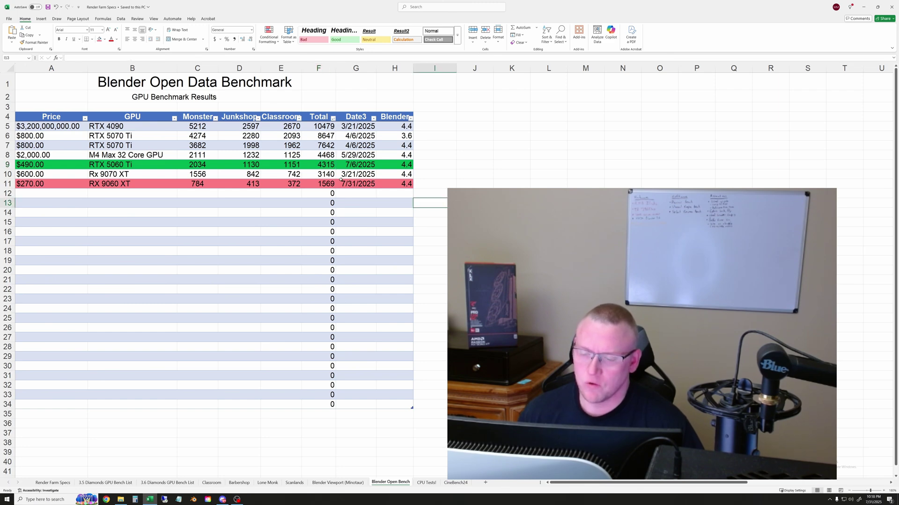
left_click_drag(319, 165, 322, 185)
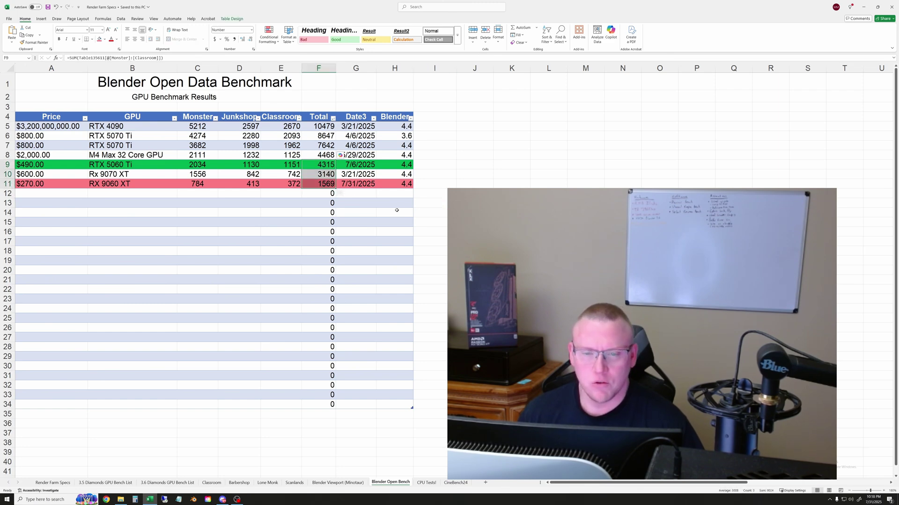
left_click(511, 213)
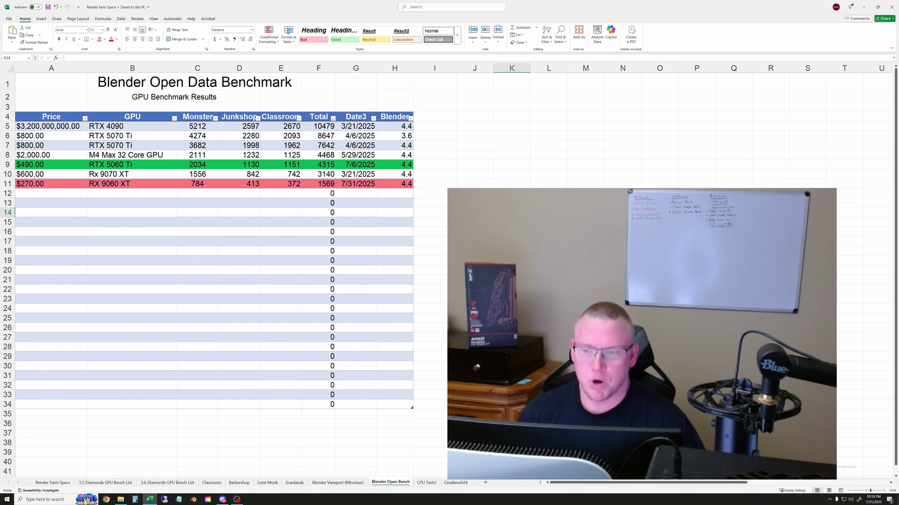
left_click(446, 186)
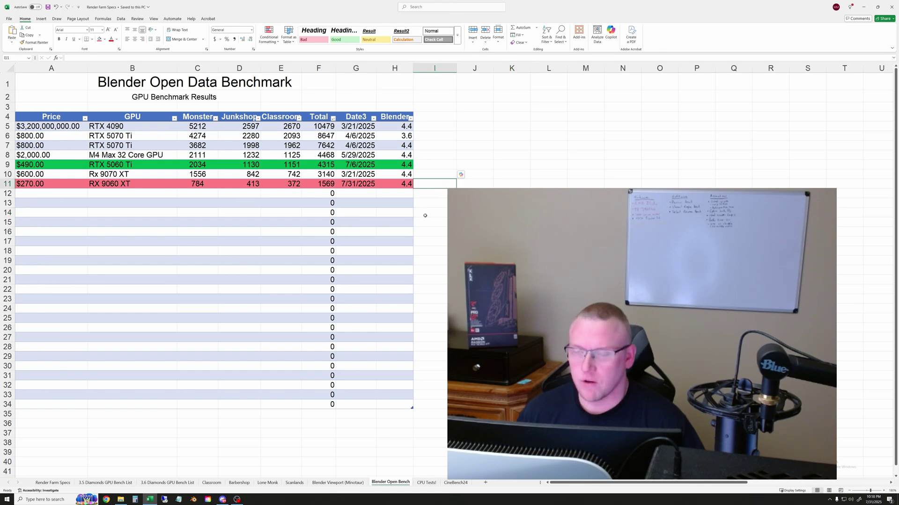